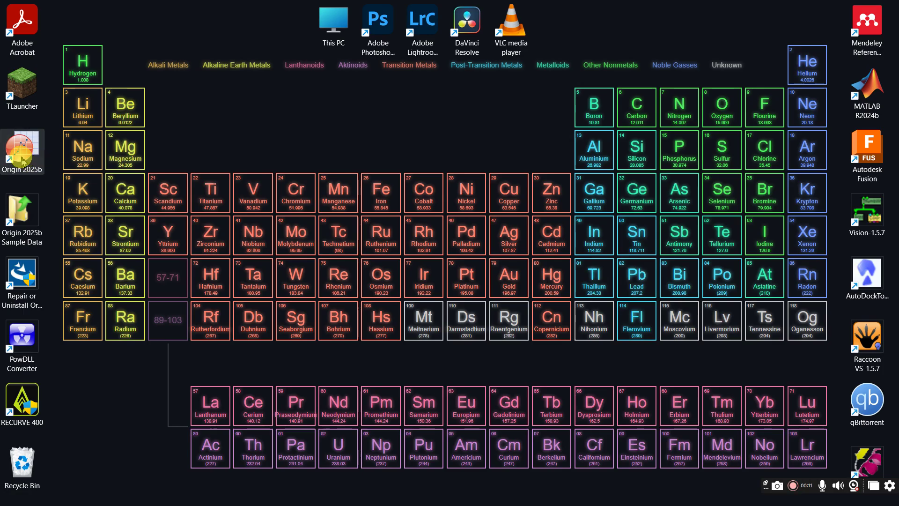
left_click_drag(20, 157, 298, 147)
left_click_drag(297, 147, 28, 151)
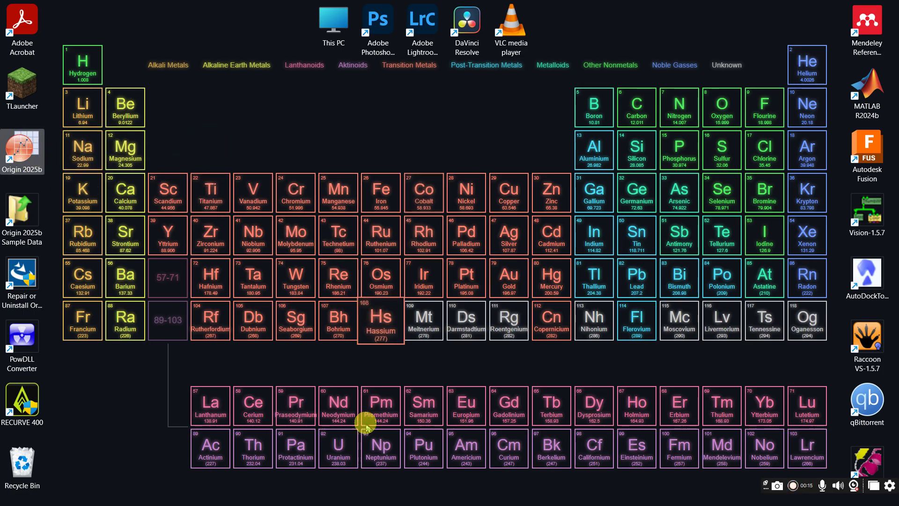
- Switch to the open Paint window with its blank black canvas
mouse_move(471, 490)
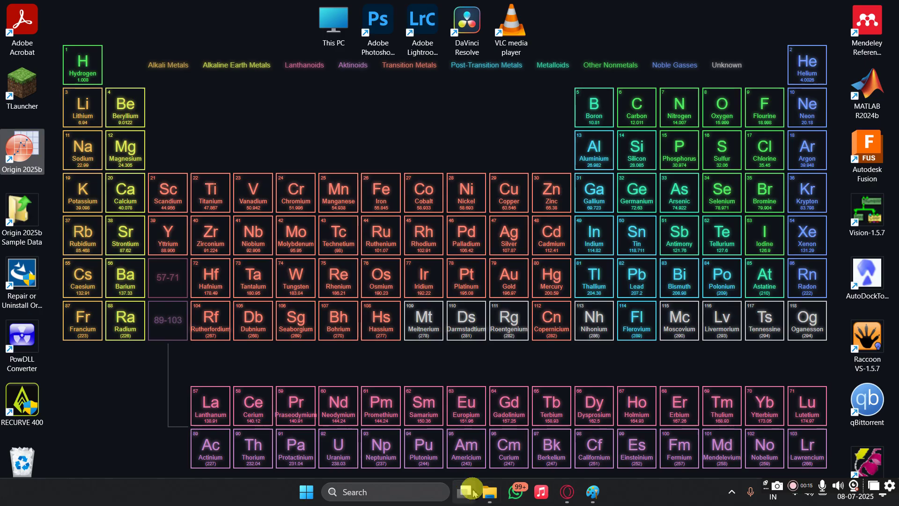
left_click(592, 492)
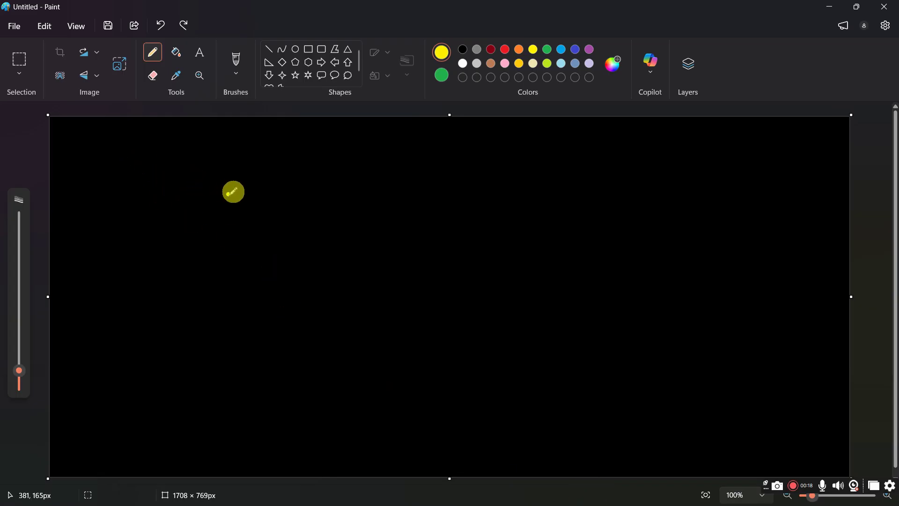
- Draw three yellow freehand graphs with axes and a peaked curve, one large on the left half of the canvas and two smaller on the right
mouse_move(236, 174)
left_mouse_down()
mouse_move(238, 393)
mouse_move(436, 400)
left_mouse_up()
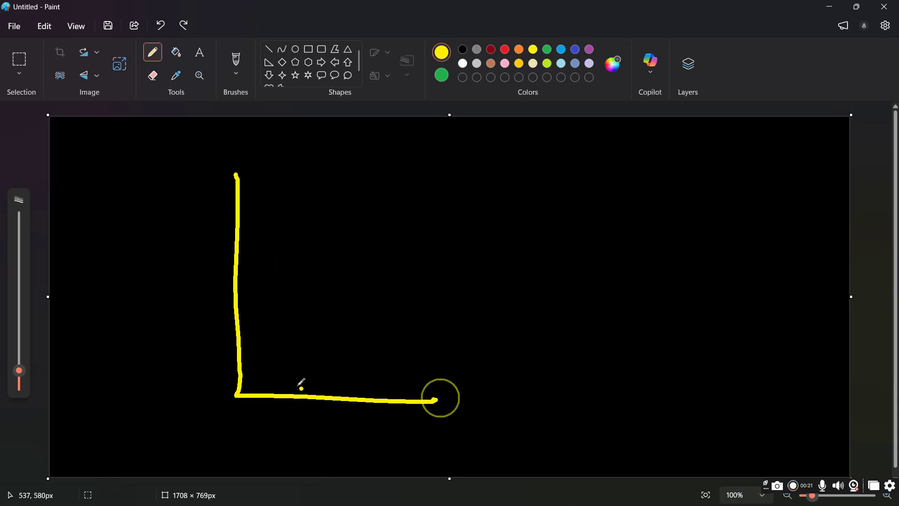
mouse_move(238, 349)
left_mouse_down()
mouse_move(302, 323)
mouse_move(450, 299)
left_mouse_up()
left_click_drag(600, 176, 615, 344)
left_click_drag(605, 310, 765, 304)
mouse_move(613, 283)
left_mouse_down()
mouse_move(671, 234)
mouse_move(748, 263)
mouse_move(751, 273)
left_mouse_up()
left_click_drag(643, 360, 769, 425)
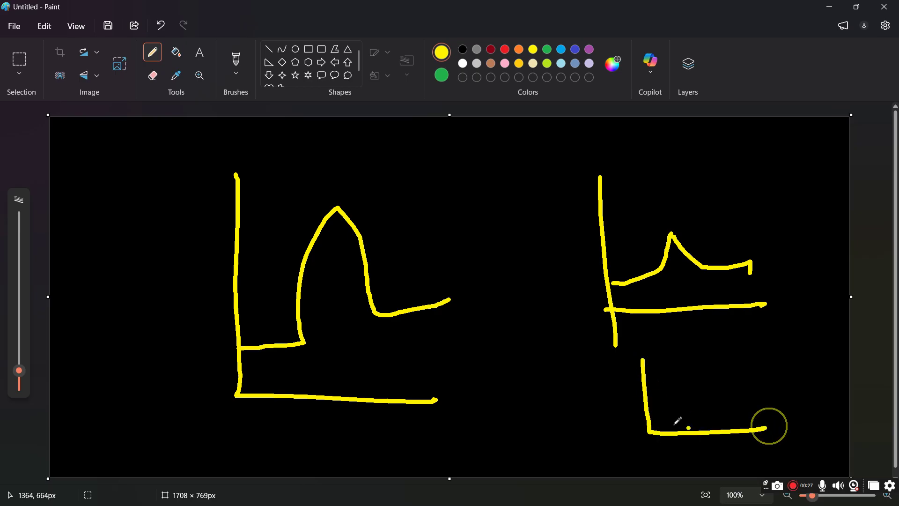
mouse_move(649, 418)
left_mouse_down()
mouse_move(710, 381)
mouse_move(777, 391)
left_mouse_up()
left_click(765, 401)
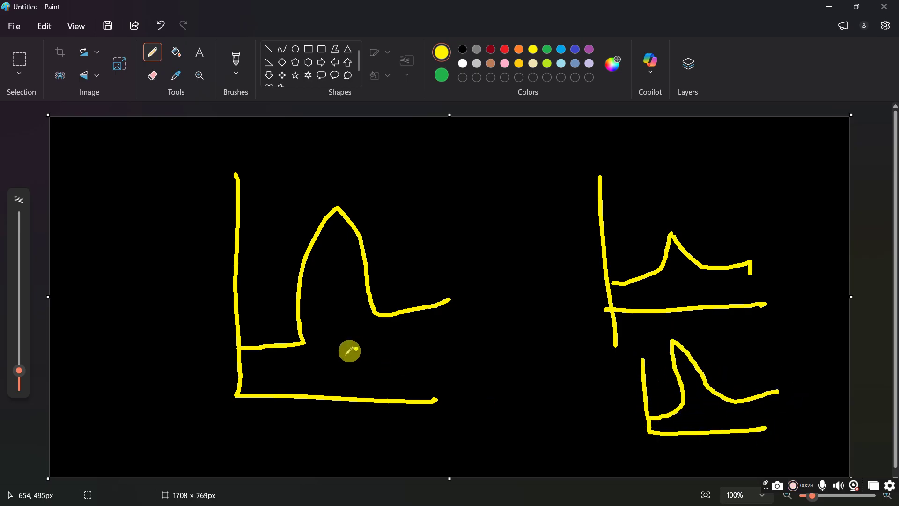
- Add further freehand curves inside and around the large graph on the left half of the canvas
mouse_move(333, 343)
left_mouse_down()
mouse_move(331, 323)
mouse_move(428, 336)
left_mouse_up()
mouse_move(358, 377)
left_mouse_down()
mouse_move(403, 378)
mouse_move(447, 364)
left_mouse_up()
mouse_move(412, 188)
left_mouse_down()
mouse_move(345, 402)
mouse_move(378, 167)
mouse_move(389, 164)
left_mouse_up()
left_click(487, 287)
- Undo all the freehand graph strokes to clear the canvas
key("ctrl+z")
key("ctrl+z")
key("ctrl+z")
key("ctrl+z")
key("ctrl+z")
key("ctrl+z")
key("ctrl+z")
key("ctrl+z")
key("ctrl+z")
key("ctrl+z")
key("ctrl+z")
key("ctrl+z")
key("ctrl+z")
key("ctrl+z")
key("ctrl+z")
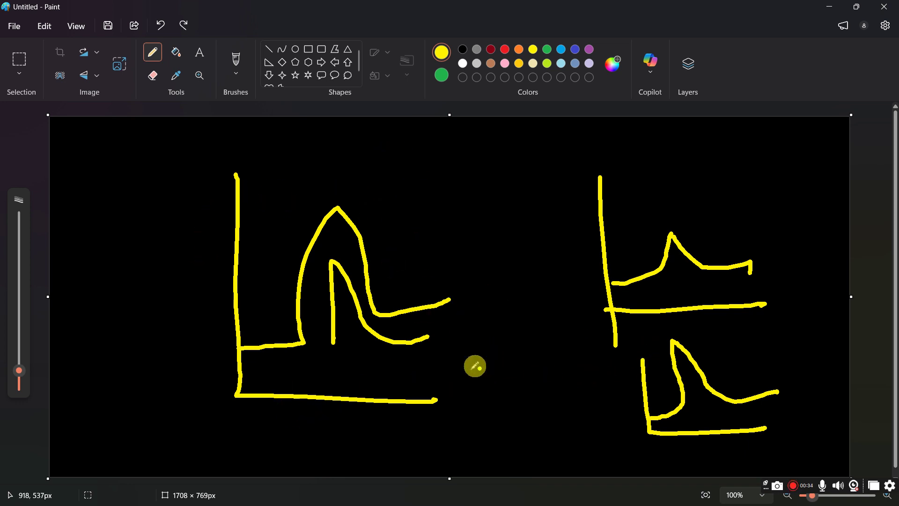
key("ctrl+z")
- Handwrite "1) Rasx" in yellow near the canvas's upper left and underline the word
left_click_drag(112, 150, 109, 221)
left_click_drag(107, 141, 111, 247)
mouse_move(207, 146)
left_mouse_down()
mouse_move(202, 219)
mouse_move(234, 211)
left_mouse_up()
mouse_move(263, 185)
left_mouse_down()
mouse_move(291, 201)
mouse_move(328, 196)
mouse_move(319, 219)
left_mouse_up()
mouse_move(331, 176)
left_mouse_down()
mouse_move(368, 204)
mouse_move(345, 210)
left_mouse_up()
left_click(379, 206)
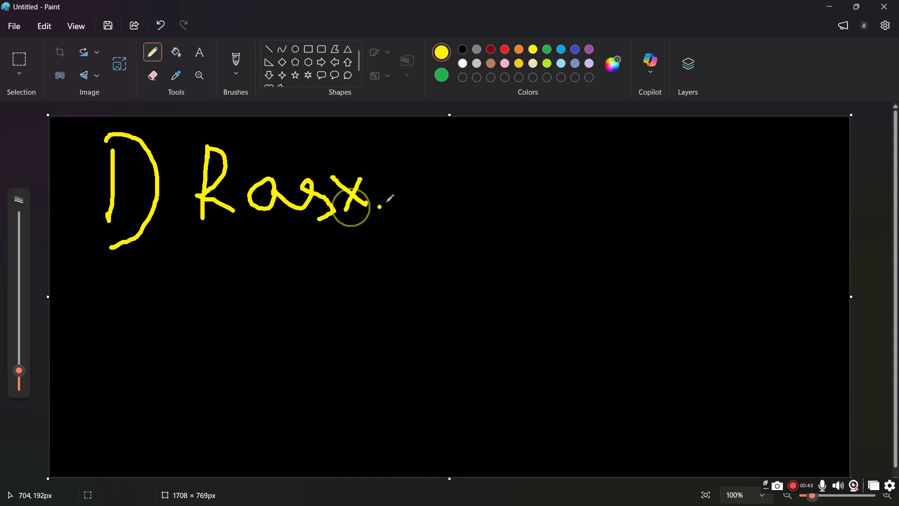
key("ctrl+z")
left_click_drag(216, 240, 398, 228)
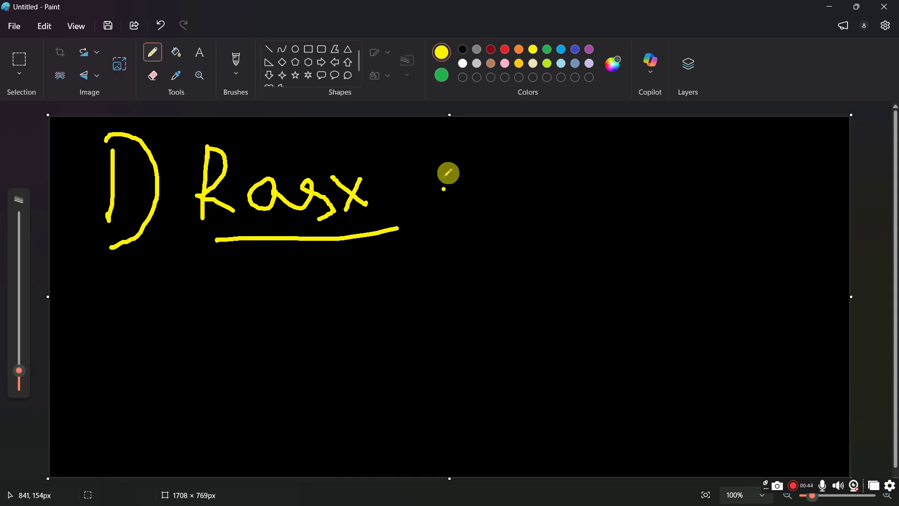
- Handwrite a dash followed by "XRD" after the underlined word Rasx
left_click_drag(390, 181, 469, 178)
mouse_move(483, 143)
left_mouse_down()
mouse_move(522, 191)
mouse_move(484, 204)
left_mouse_up()
mouse_move(537, 184)
left_mouse_down()
mouse_move(538, 173)
mouse_move(598, 177)
mouse_move(589, 134)
mouse_move(596, 184)
left_mouse_up()
- Switch to the Opera browser and search the web for "rqas file extractor"
key("alt+Tab")
key("Tab")
key("Tab")
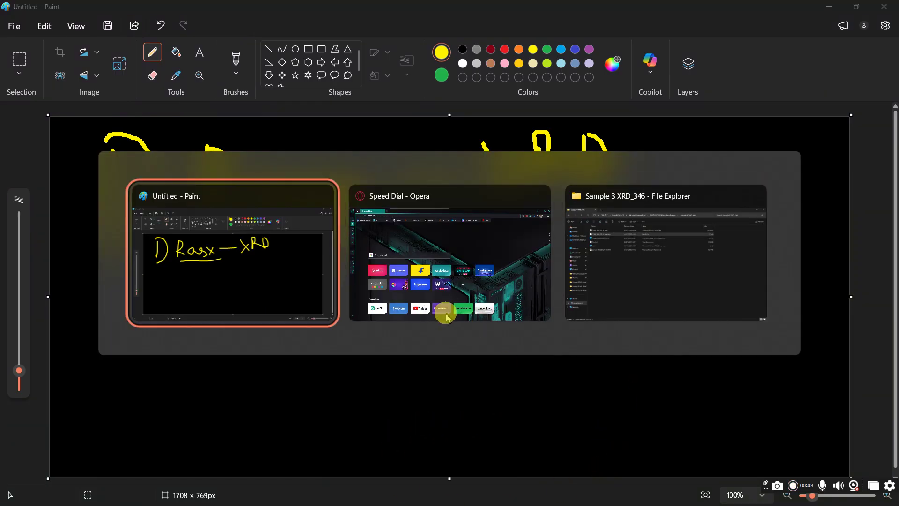
left_click(402, 300)
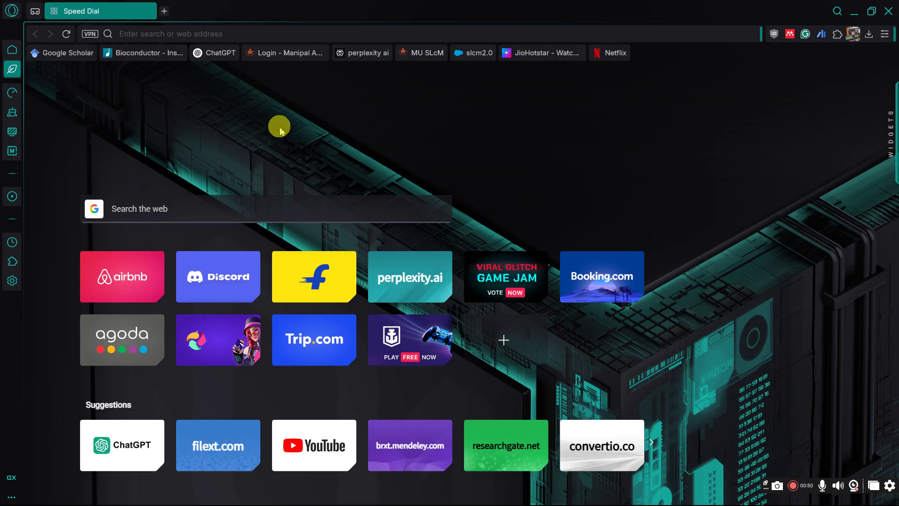
left_click(272, 35)
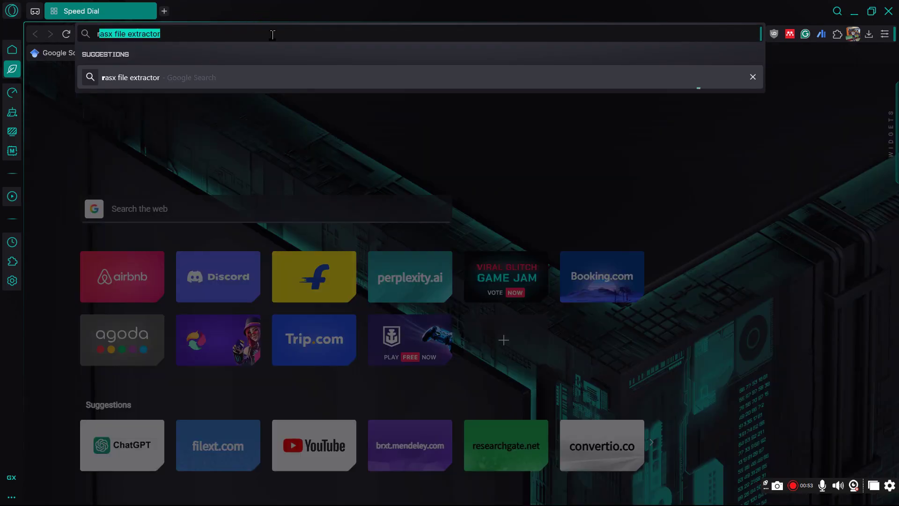
type("rqas file extr")
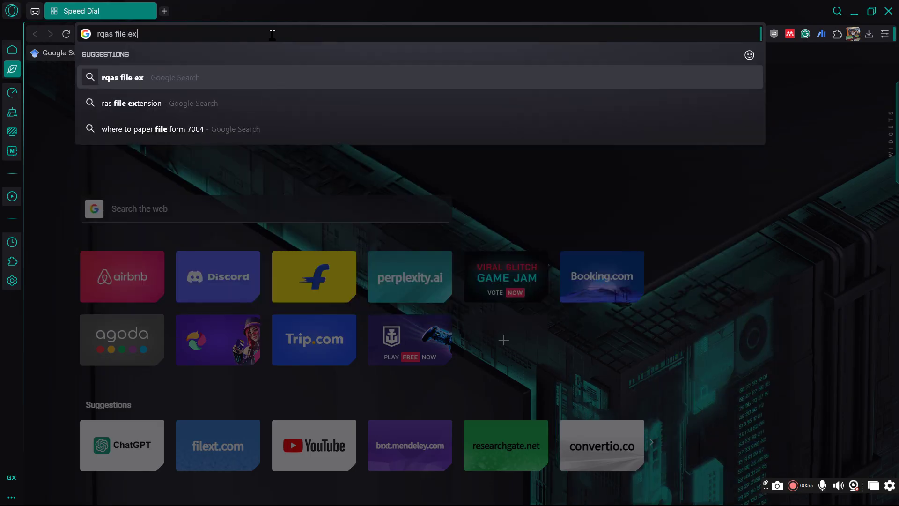
type("actor")
key("Return")
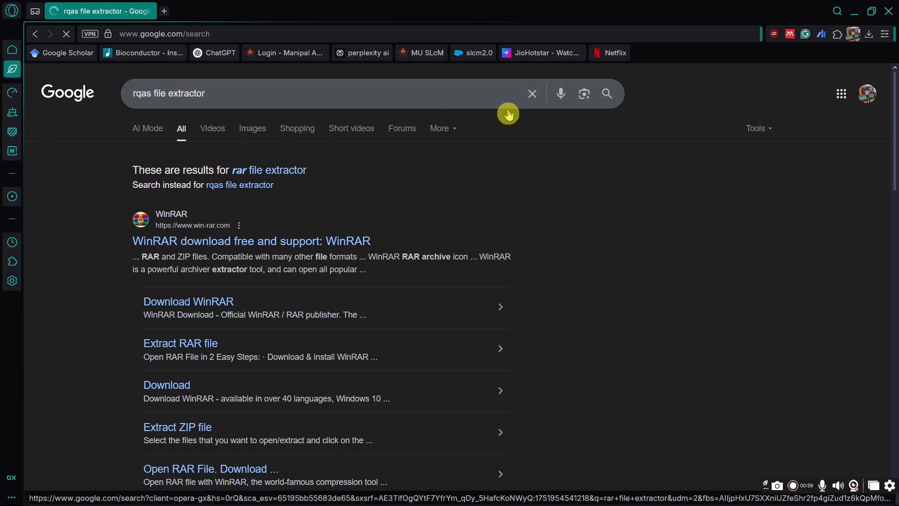
- Correct the web search query to "ras file extractor" and run it again
left_click(143, 93)
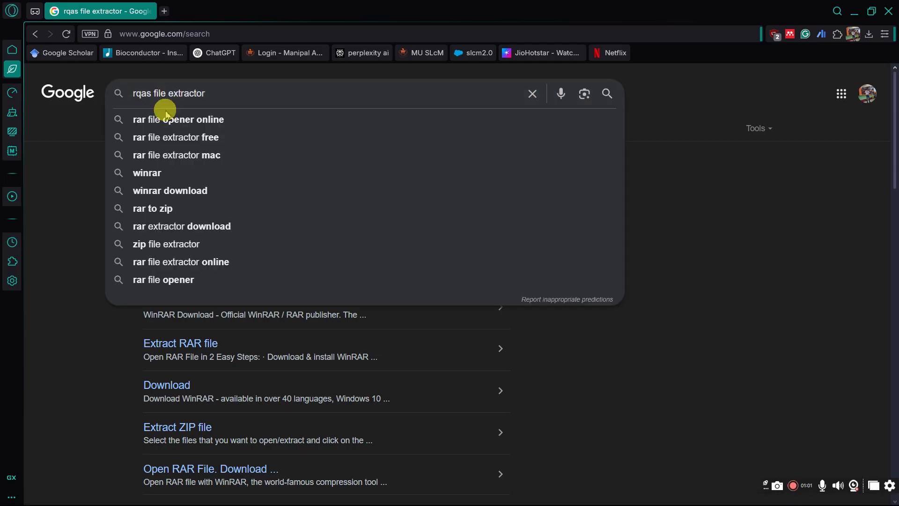
key("BackSpace")
key("Return")
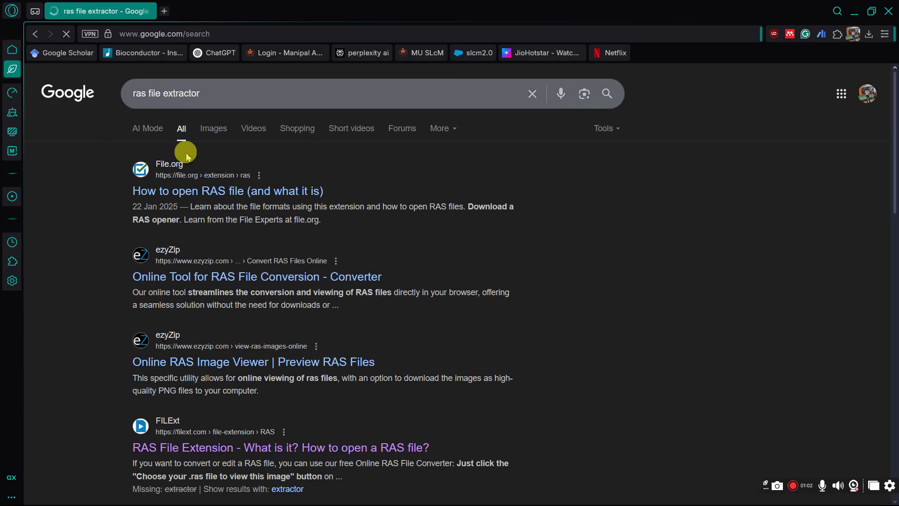
- Open FILExt's "RAS File Extension" search result and find its Online RAS File Viewer section
scroll(253, 218, "down", 5)
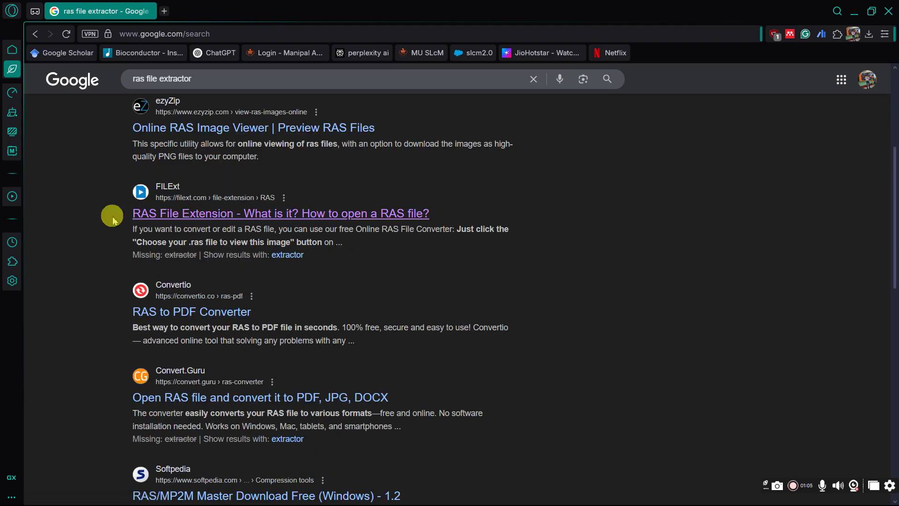
left_click(293, 214)
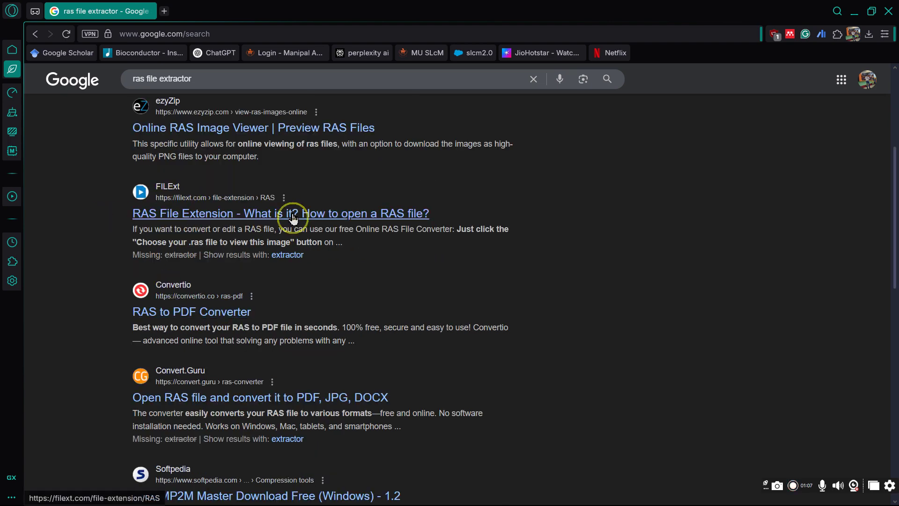
scroll(279, 271, "down", 10)
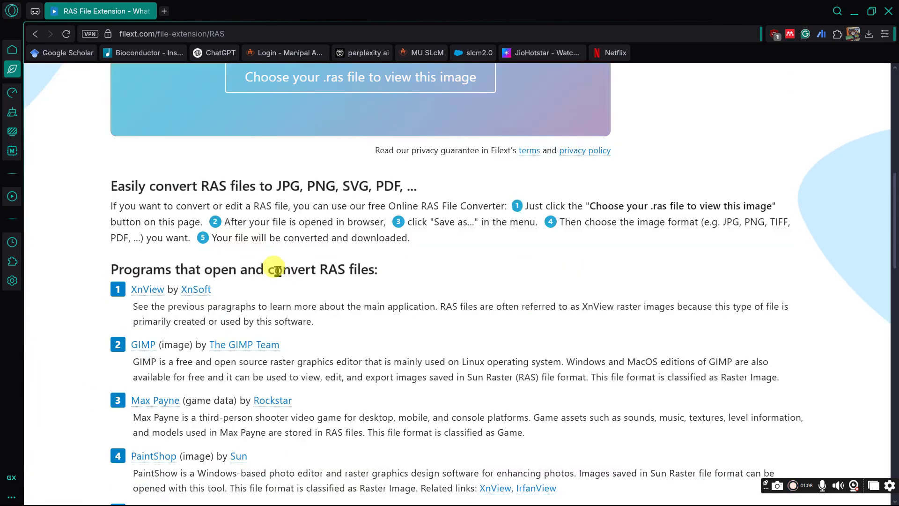
scroll(285, 264, "up", 10)
scroll(299, 260, "down", 10)
scroll(311, 261, "up", 5)
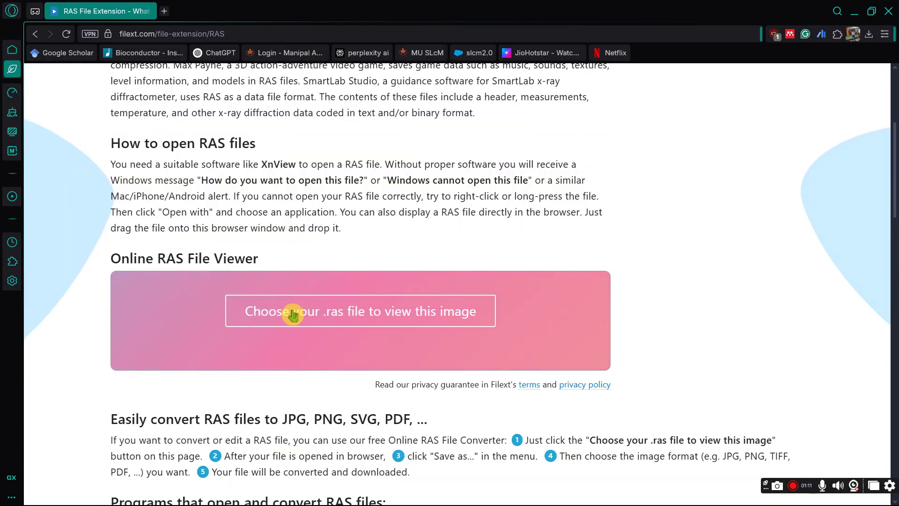
- Load 3SAT_XRD_25_26_345.rasx from the Sample A XRD_345 folder into the online file viewer
left_click(393, 336)
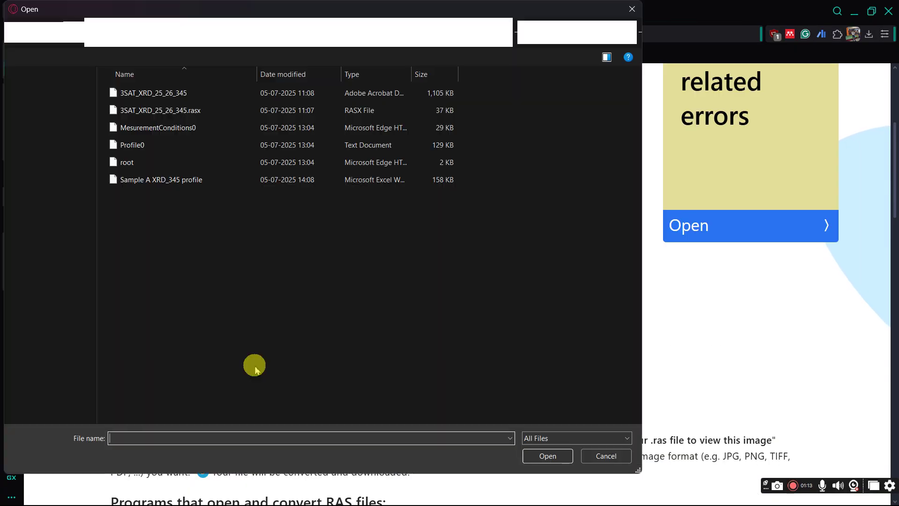
left_click(187, 112)
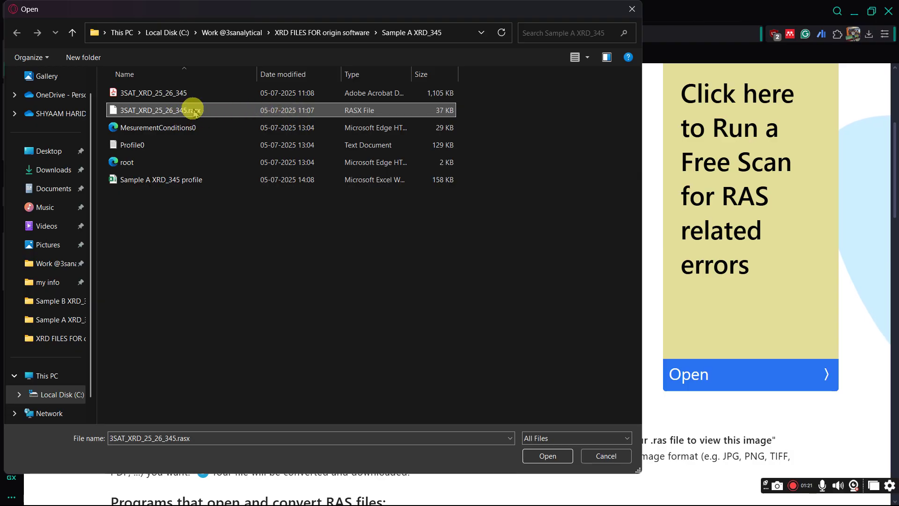
double_click(238, 110)
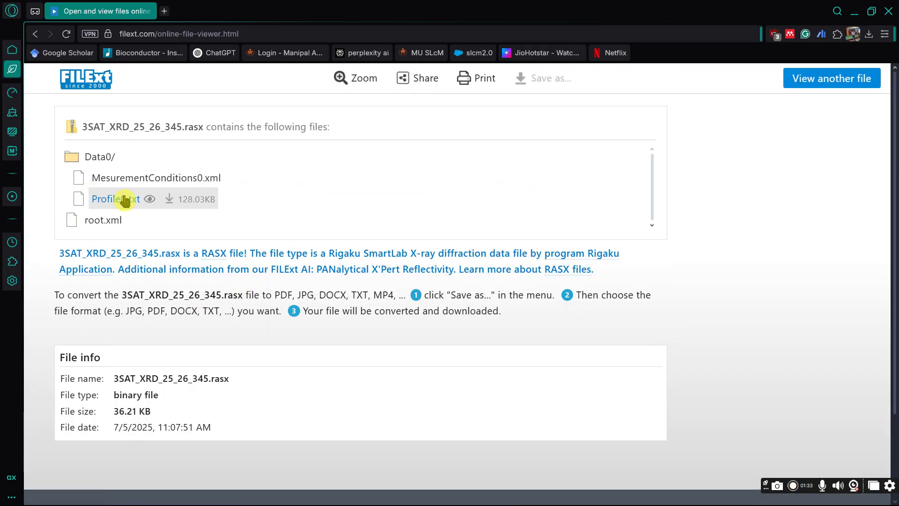
- Display Profile0.txt from the RASX archive's Data0 folder and look through its data columns
left_click(124, 199)
scroll(74, 393, "down", 12)
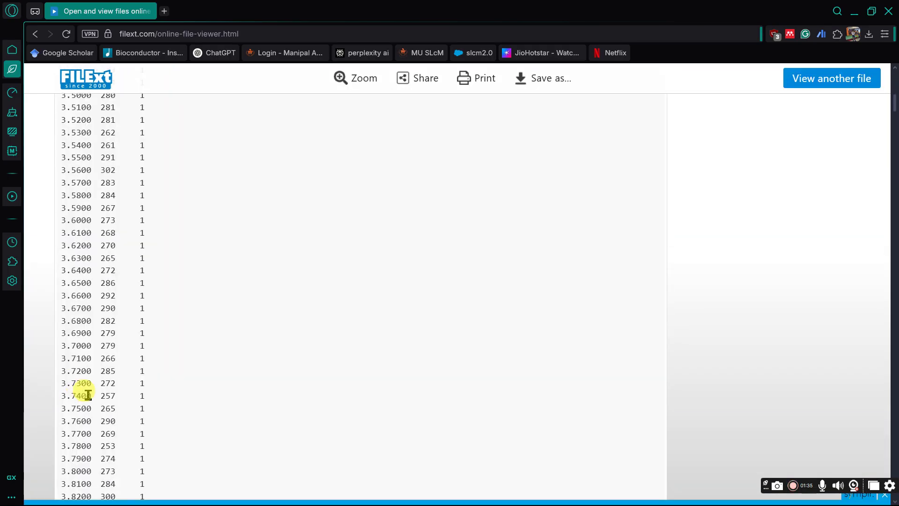
scroll(86, 387, "up", 12)
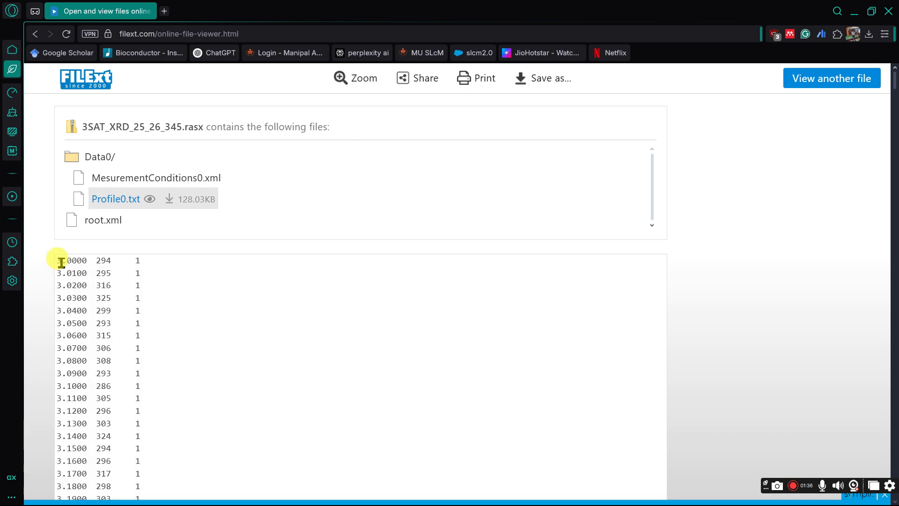
left_click_drag(63, 265, 87, 274)
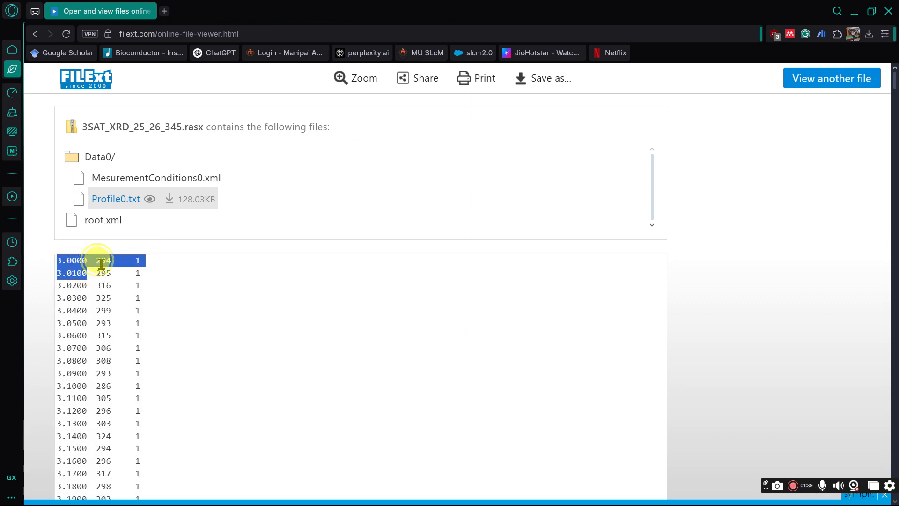
left_click(140, 291)
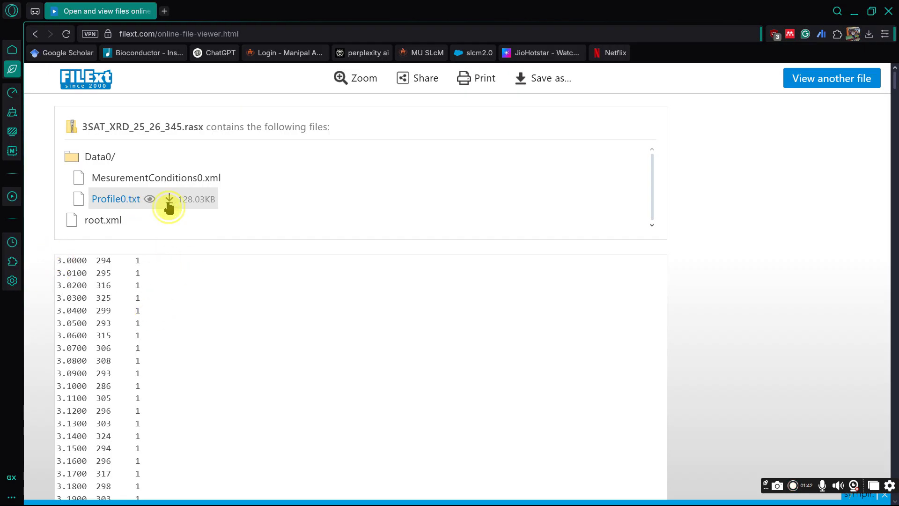
- Download Profile0.txt, open it in Notepad and select its entire contents, closing Notepad and putting the browser away when done
left_click(831, 80)
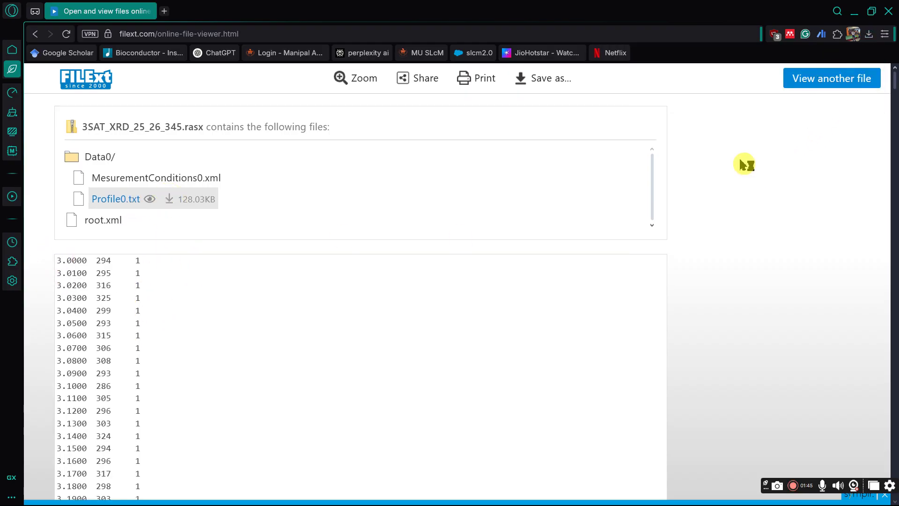
key("ctrl+a")
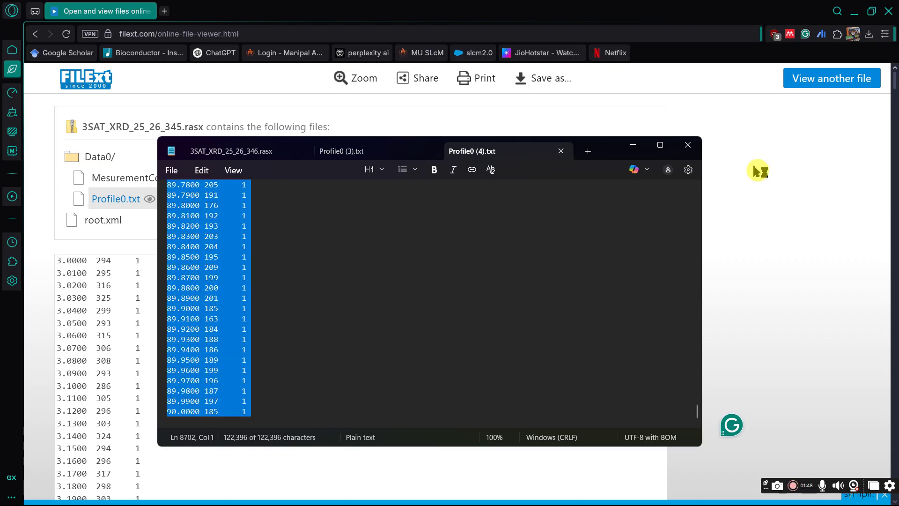
left_click(688, 145)
left_click(858, 13)
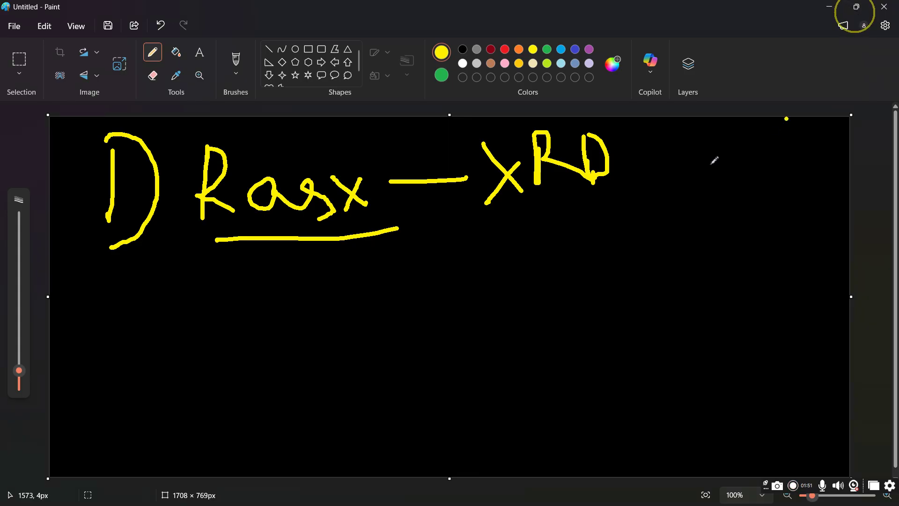
- Launch Excel and create a blank workbook
key("super")
type("excel")
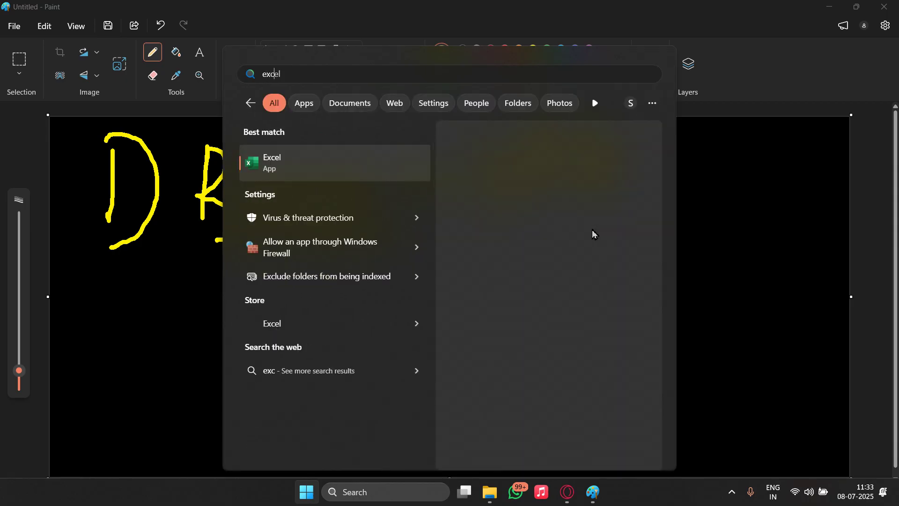
left_click(281, 178)
left_click(337, 261)
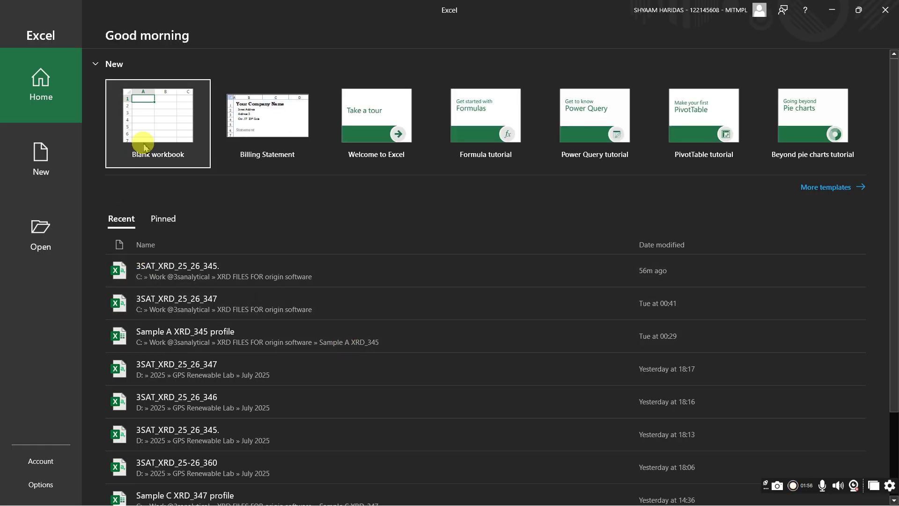
left_click(143, 143)
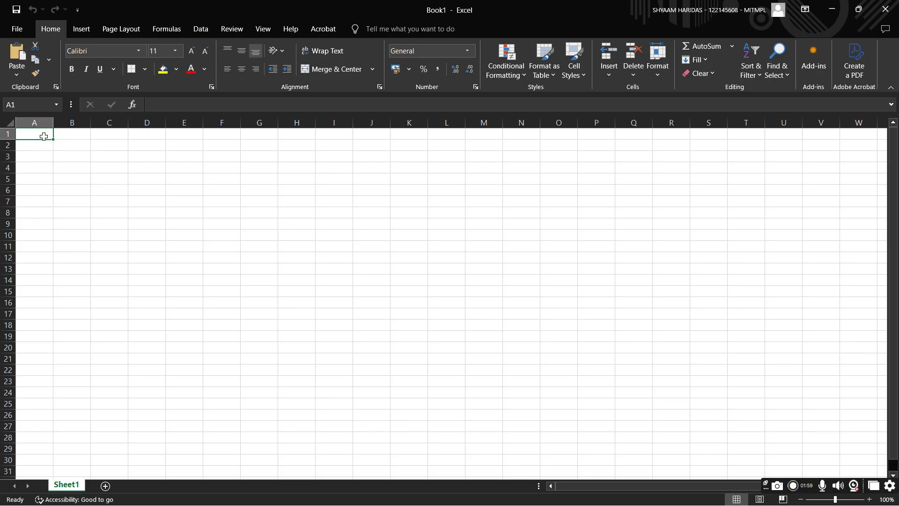
- Enter the column header "2theta" in cell A1 and go to cell B1
left_click(44, 137)
type("2theta")
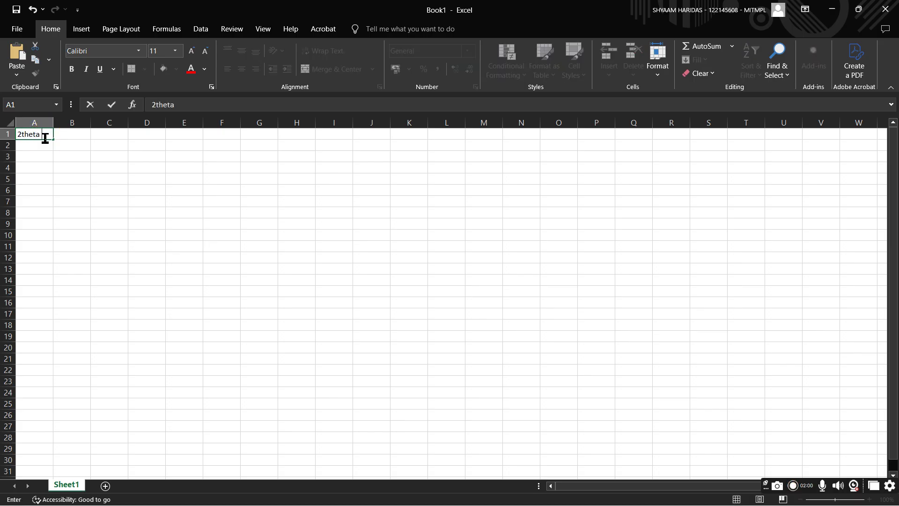
key("Return")
key("Tab")
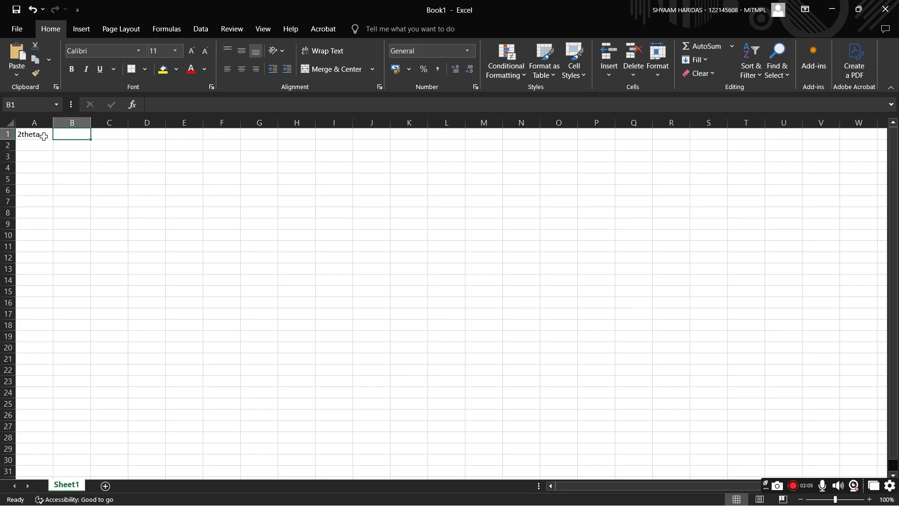
- Enter the column header "intensity" in cell B1 and paste the copied profile data starting at cell A2
type("intensity")
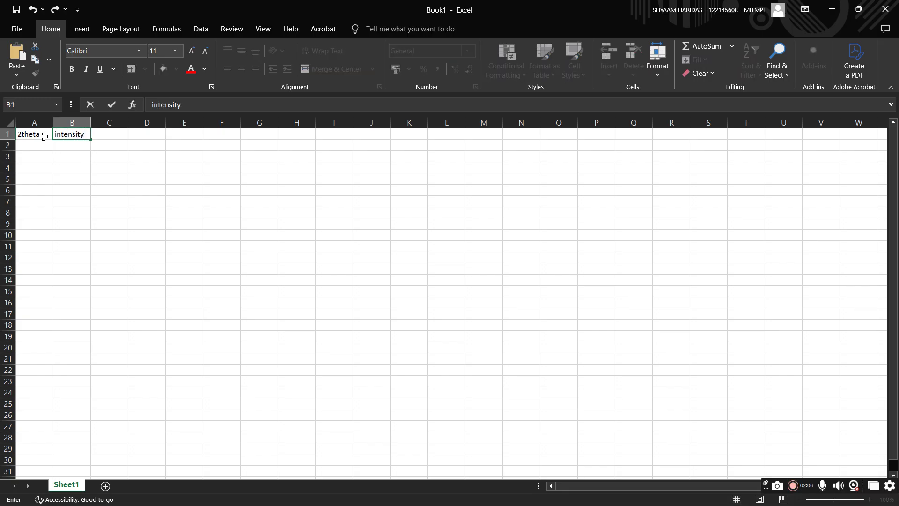
key("Return")
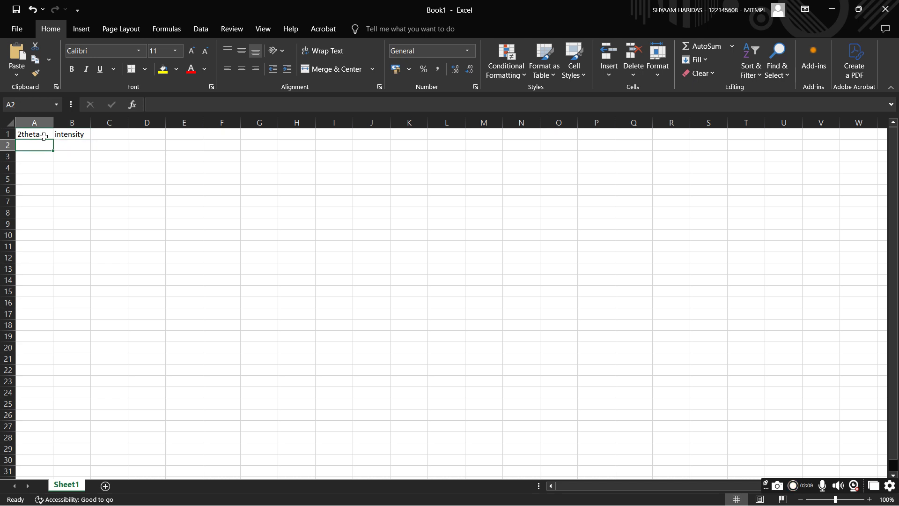
key("ctrl+v")
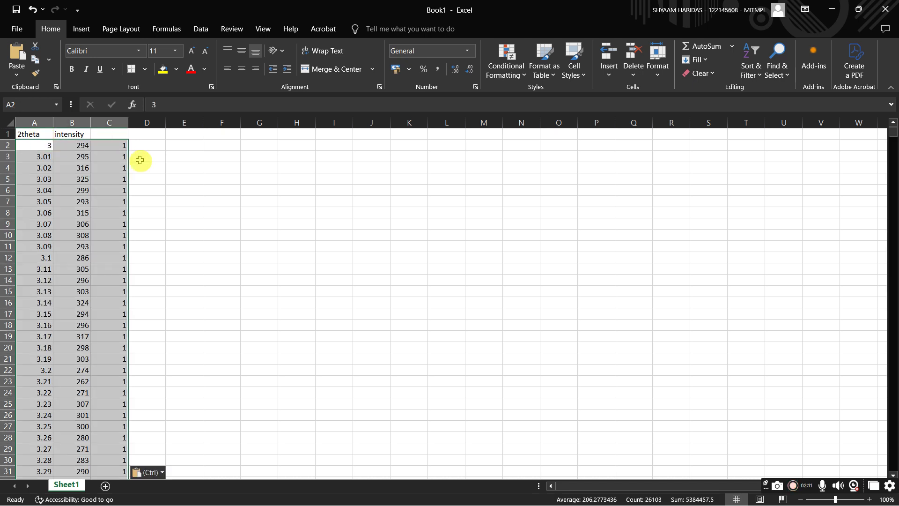
left_click(183, 167)
- Copy all the data in the 2theta and intensity columns together with their headers, leaving out the third column
left_click(29, 134)
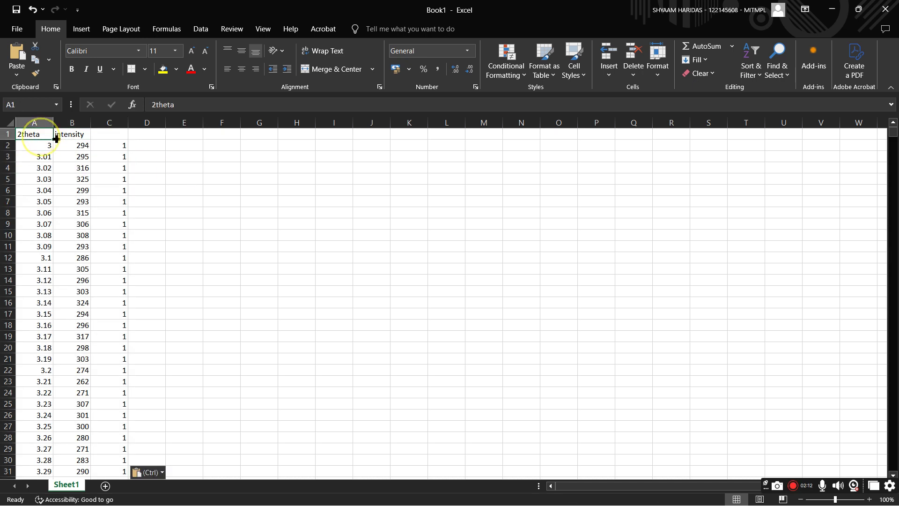
left_click(71, 133)
left_click(36, 134)
key("shift+Right")
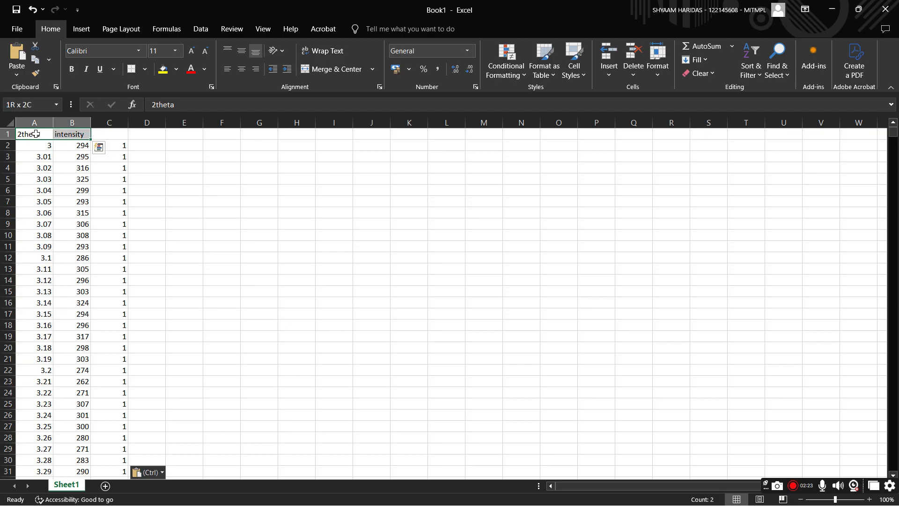
key("ctrl+shift+Down")
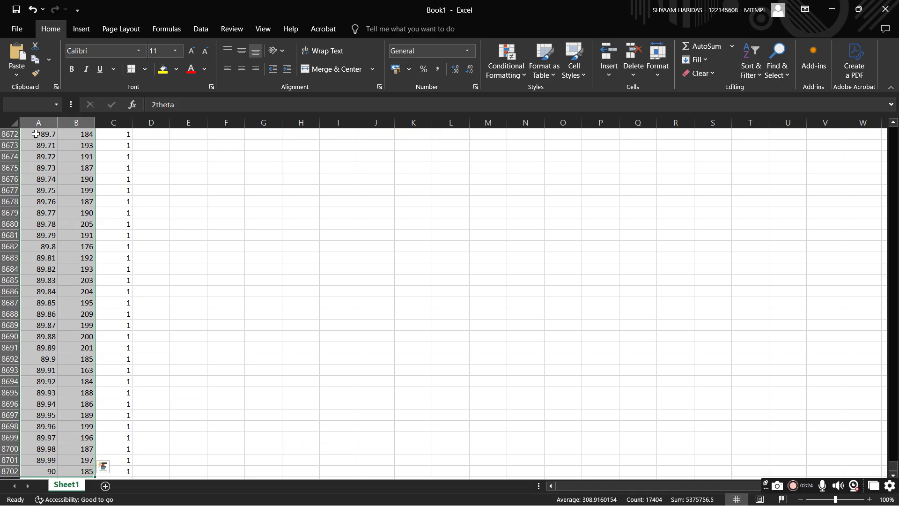
key("ctrl+c")
- Close the workbook without saving it, keeping the copied data on the clipboard for use in another program
left_click(885, 8)
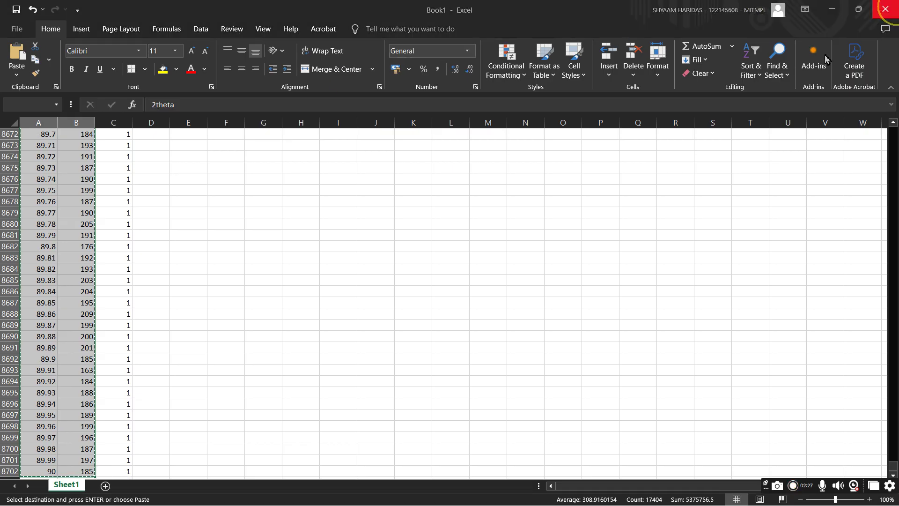
left_click(495, 322)
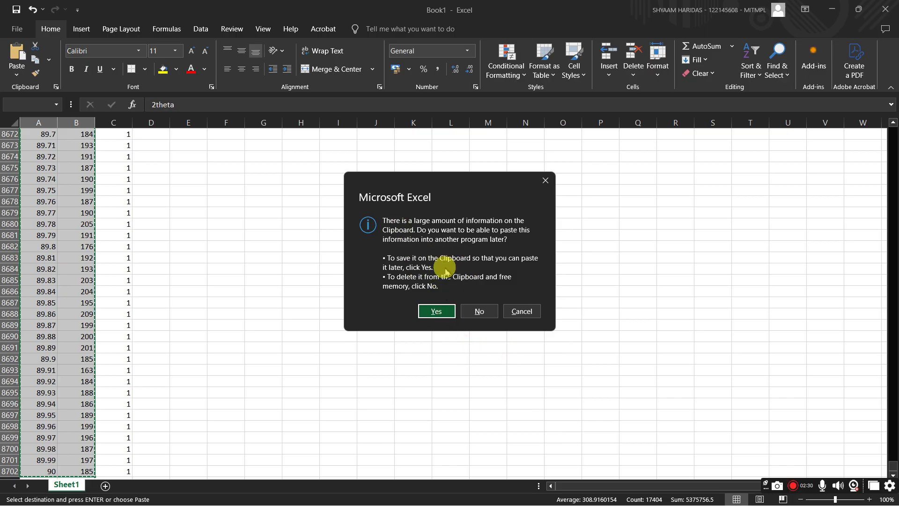
left_click(436, 312)
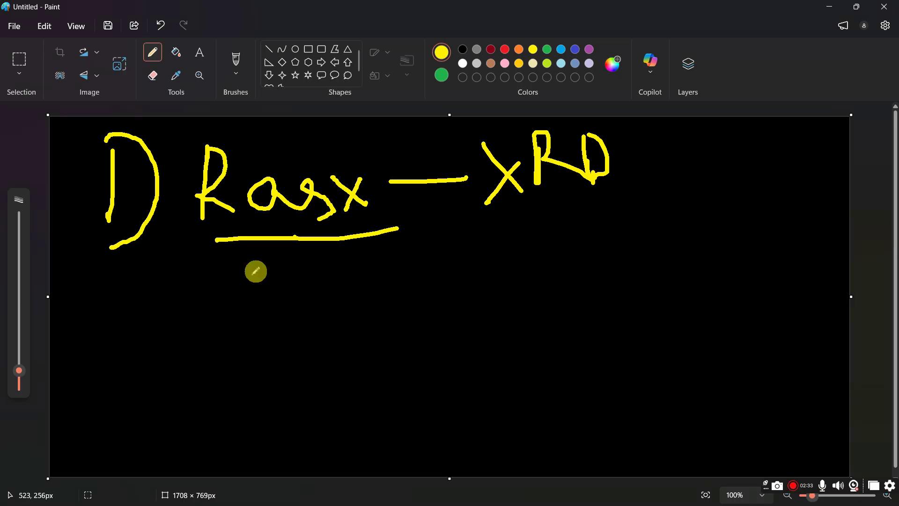
- Handwrite the second outline point "2) plot" below the Rasx line on the Paint canvas and put Paint away
mouse_move(99, 321)
left_mouse_down()
mouse_move(114, 323)
mouse_move(141, 368)
mouse_move(162, 369)
left_mouse_up()
left_click_drag(113, 302, 143, 396)
mouse_move(227, 328)
left_mouse_down()
mouse_move(234, 395)
mouse_move(231, 344)
left_mouse_up()
mouse_move(254, 305)
left_mouse_down()
mouse_move(267, 335)
mouse_move(350, 310)
left_mouse_up()
left_click(829, 7)
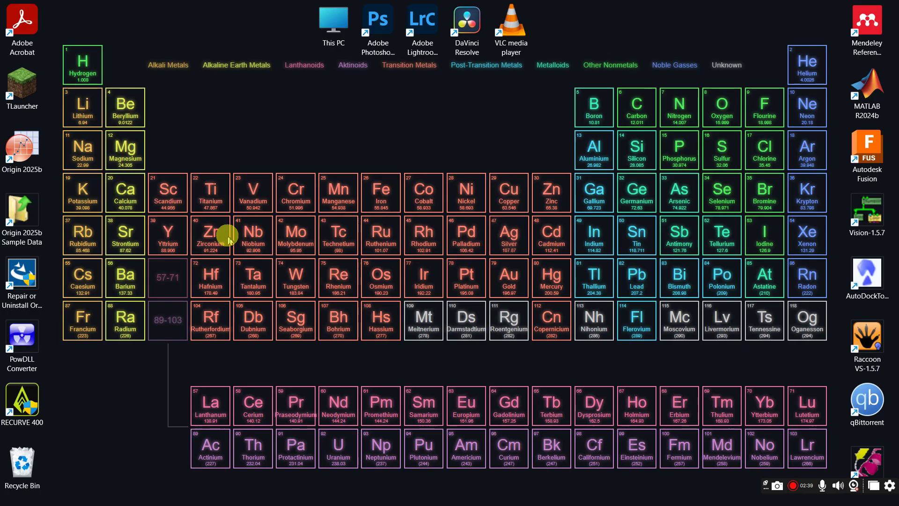
- Launch Origin 2025b from the desktop and maximize the empty Book1 workbook
double_click(22, 155)
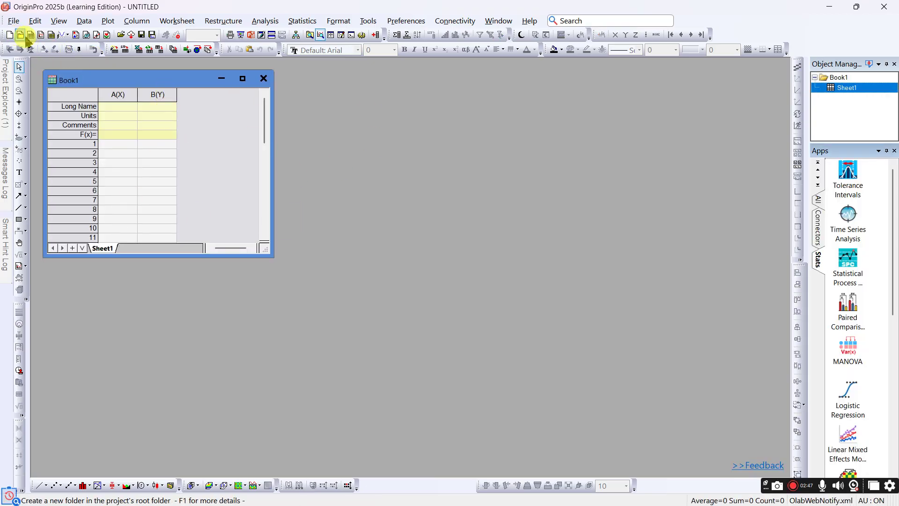
left_click(242, 78)
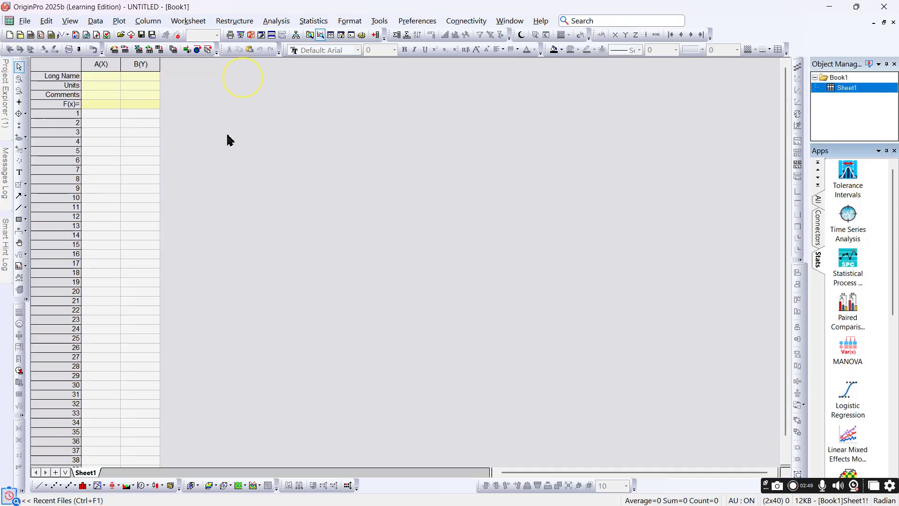
- Paste the copied data into the worksheet from row 1 of column A and plot intensity against 2theta as a line graph
left_click(105, 115)
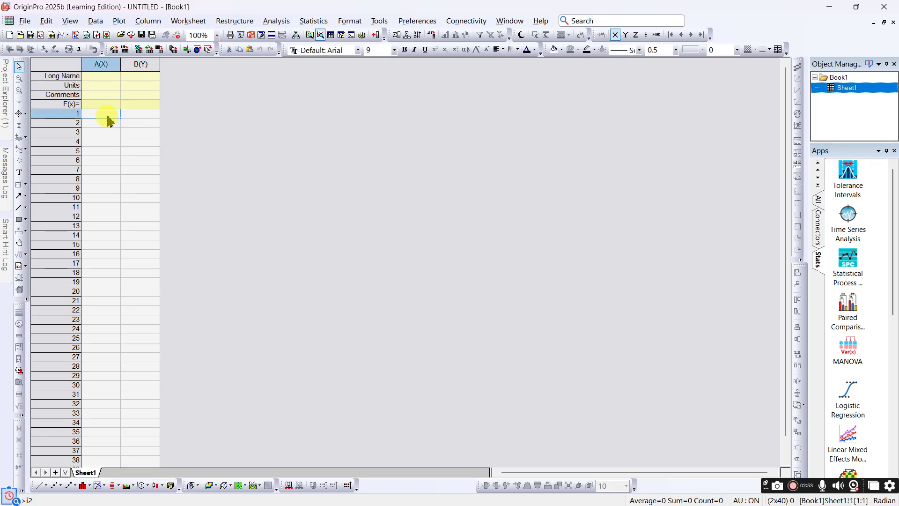
key("ctrl+v")
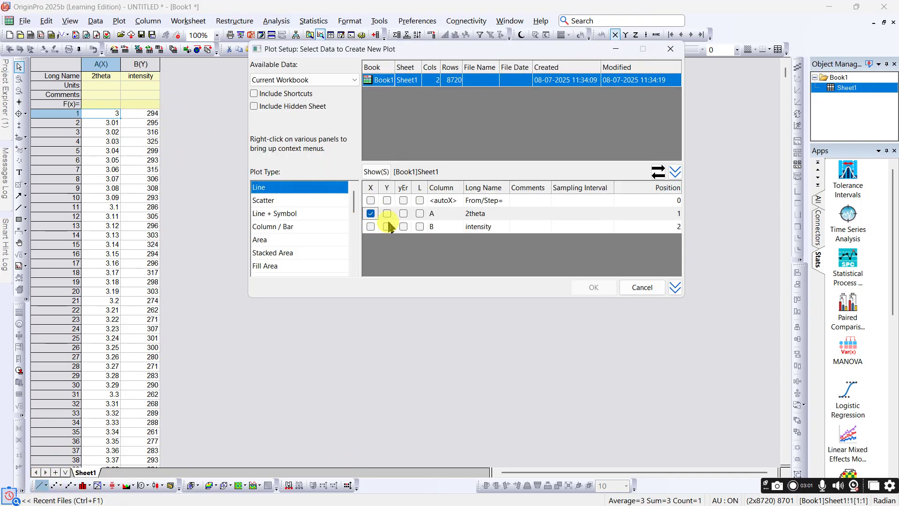
left_click(595, 289)
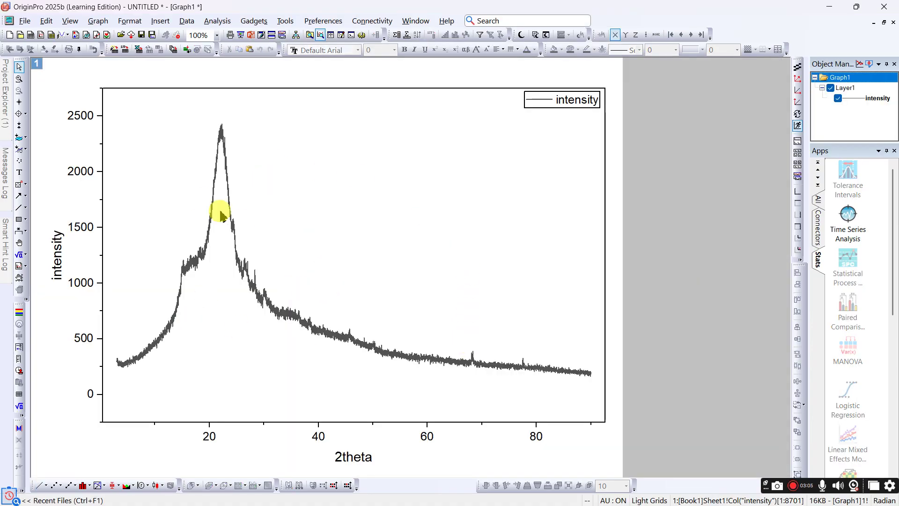
- Change the line color of the intensity curve to Green in its plot properties
double_click(290, 318)
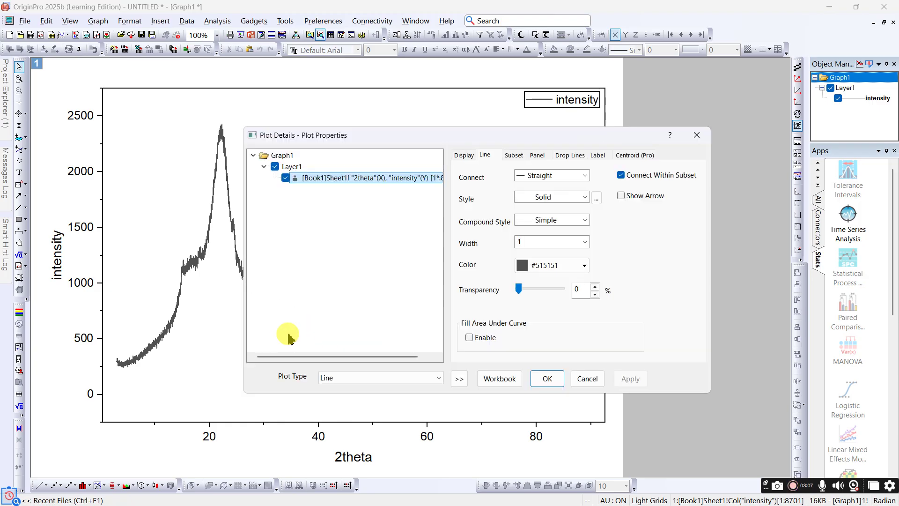
left_click(568, 265)
left_click(538, 307)
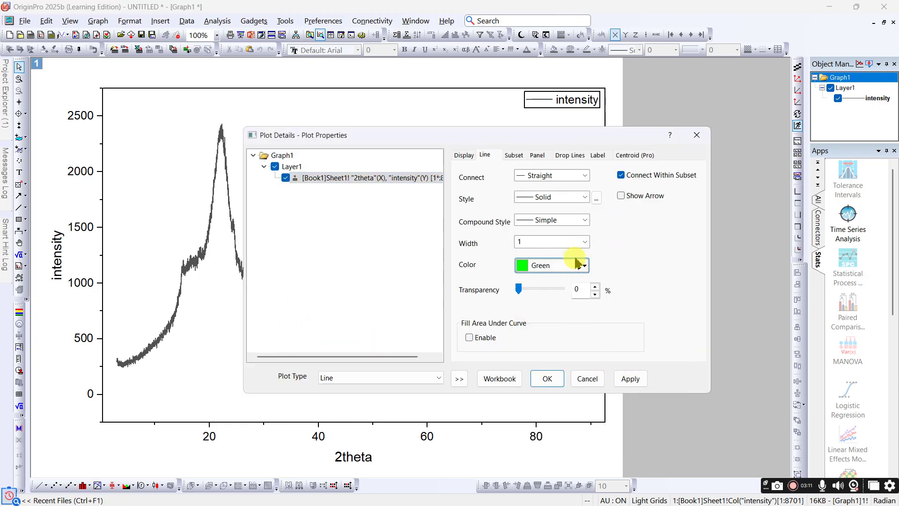
left_click(620, 379)
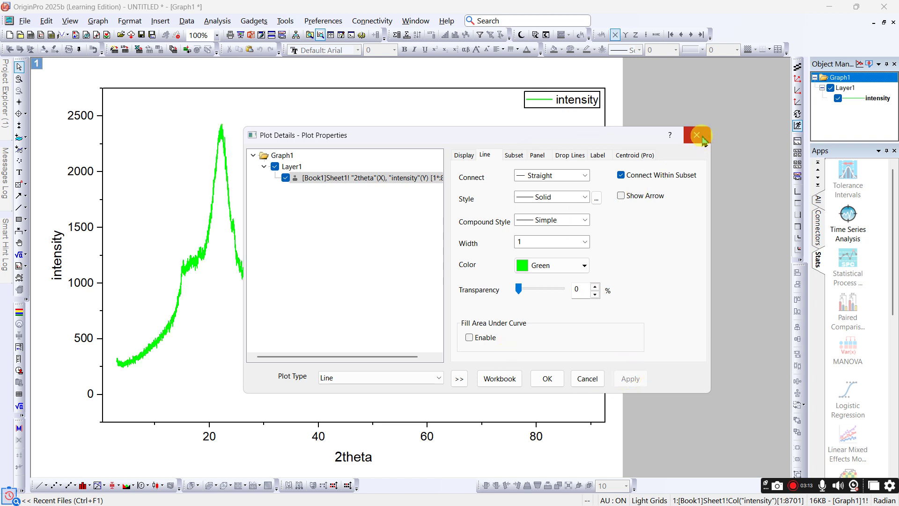
left_click(697, 136)
- Replace the graph's legend text with "sample A"
double_click(575, 105)
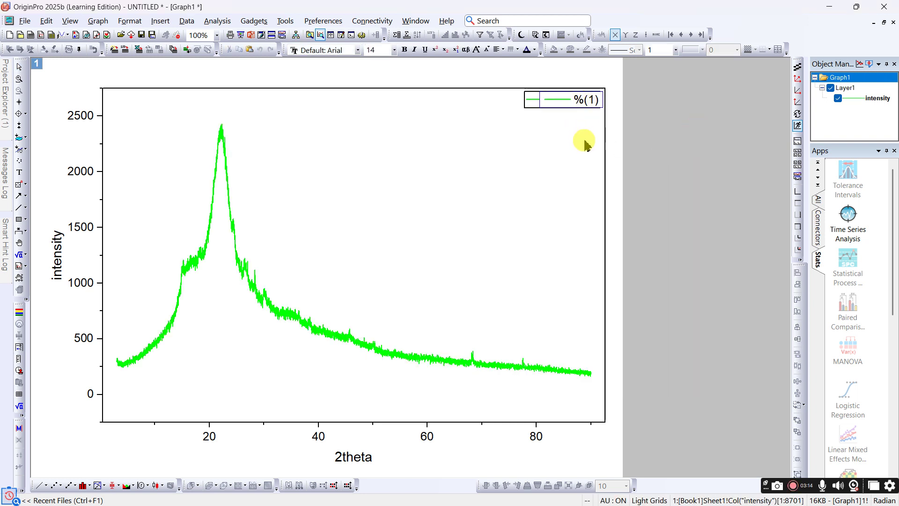
type("sa")
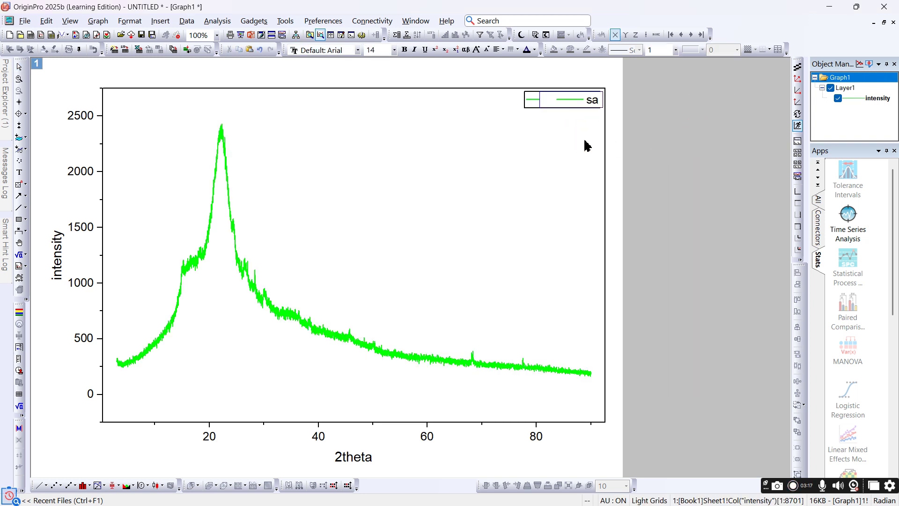
type("mple A")
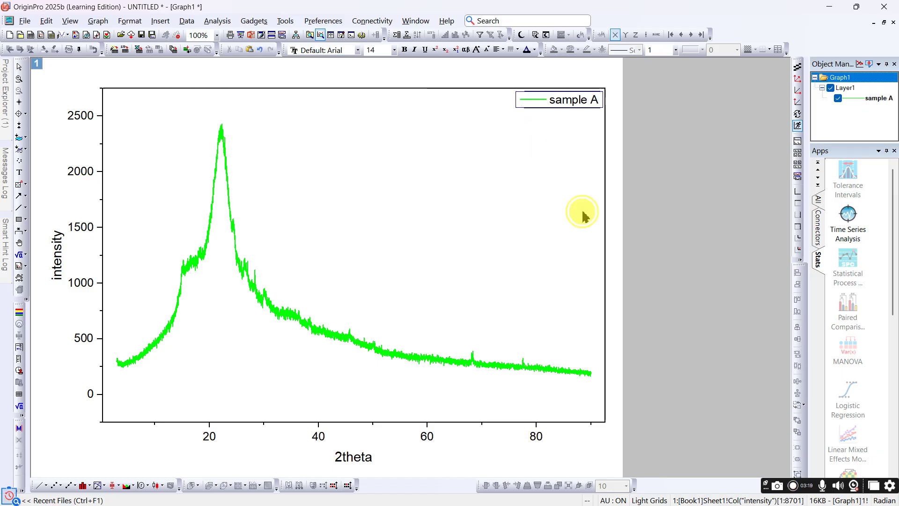
left_click(494, 270)
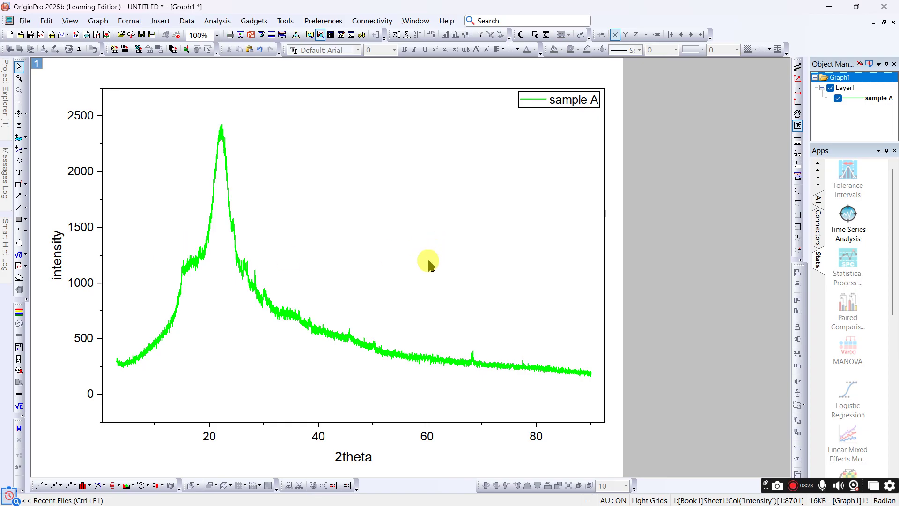
- Switch to File Explorer, open the "XRD FILES FOR origin software" folder and select its four 3SAT_XRD CSV files
key("alt+Tab")
key("alt+Tab")
key("alt+Tab")
key("alt+Tab")
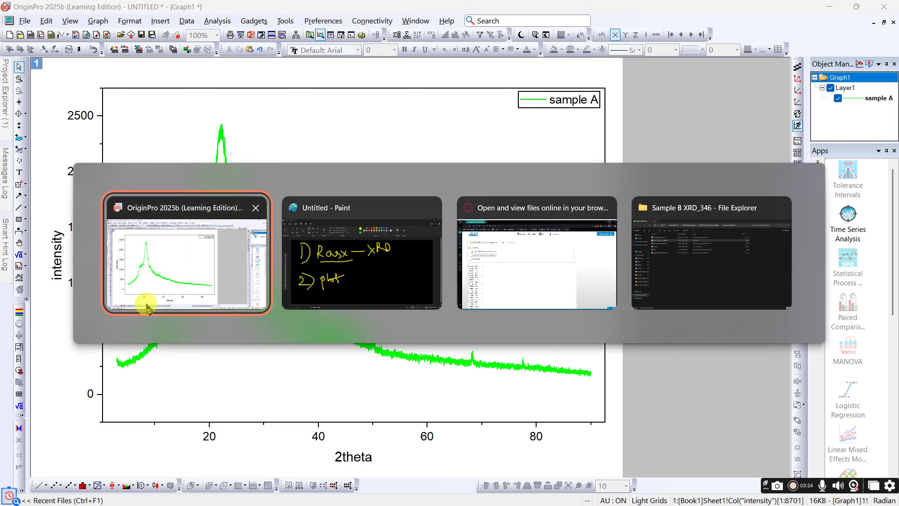
key("alt+Tab")
left_click(692, 267)
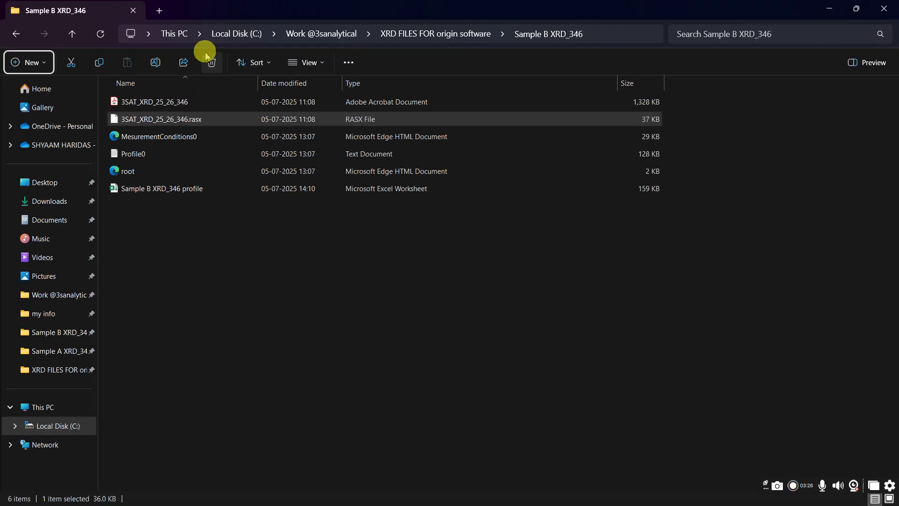
left_click(325, 33)
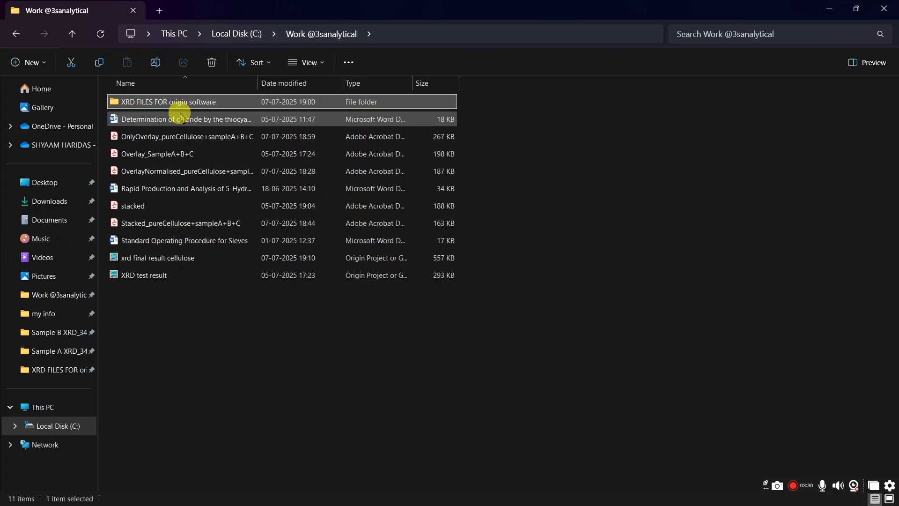
double_click(186, 102)
left_click_drag(474, 157, 401, 209)
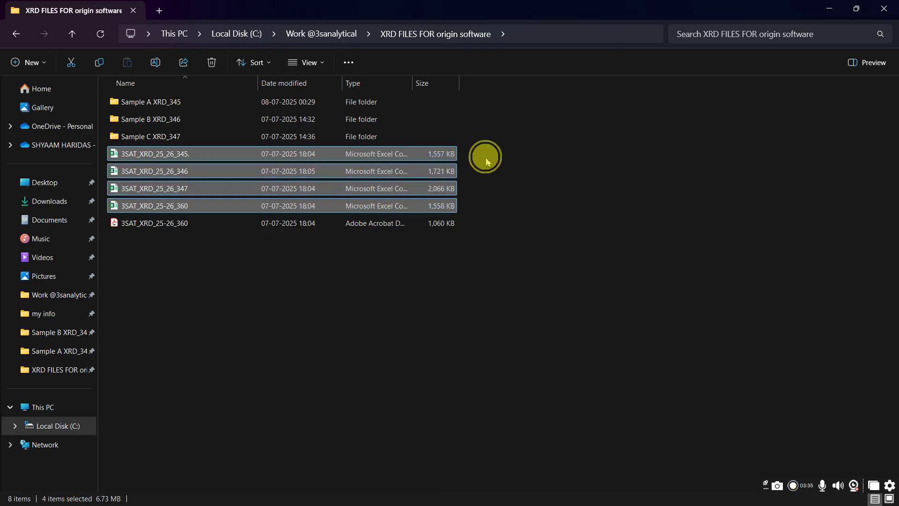
left_click_drag(482, 152, 401, 207)
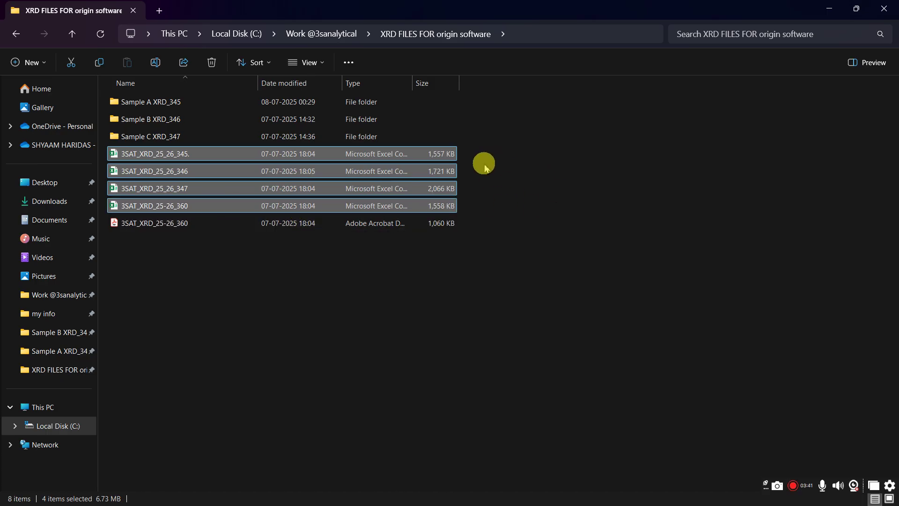
- Open 3SAT_XRD_25_26_346 in Excel to view its 2θ and intensity columns, and bring up the RASX profile listing in the browser for comparison
double_click(167, 173)
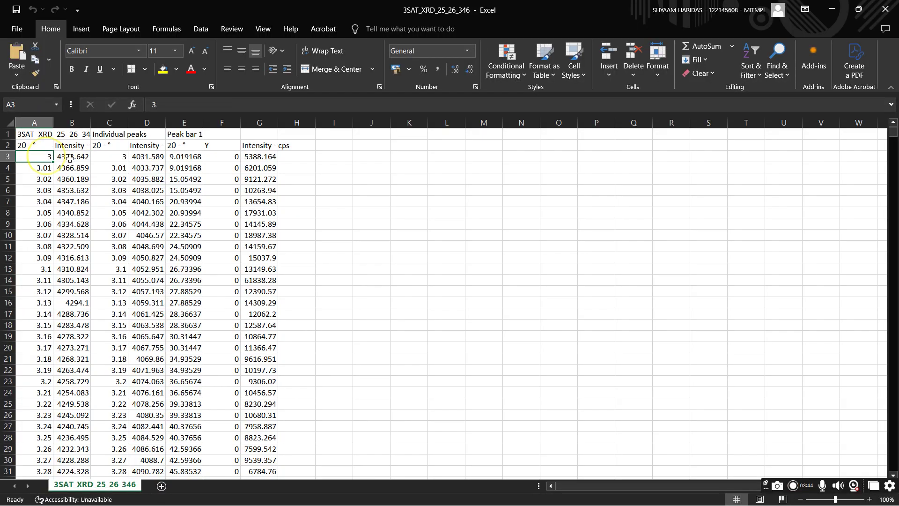
left_click(72, 158)
key("alt+Tab")
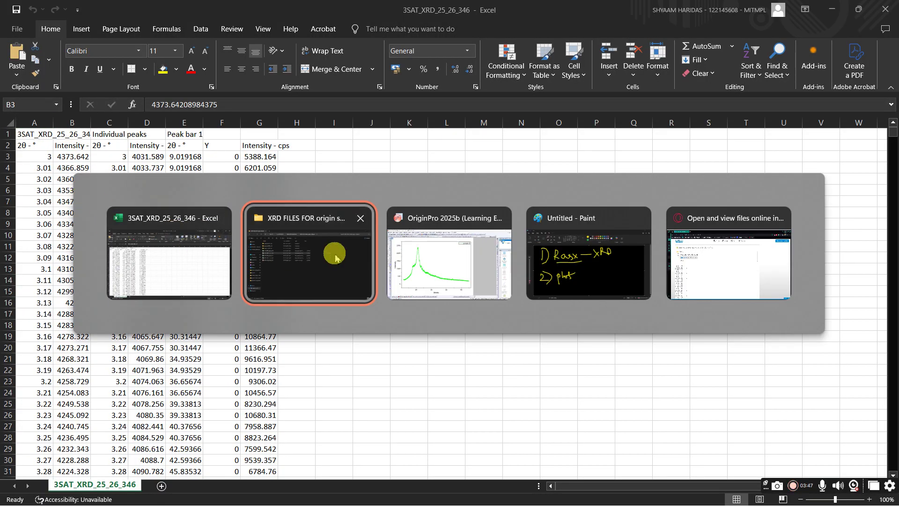
key("alt+Tab")
key("alt+Tab")
key("alt+Tab")
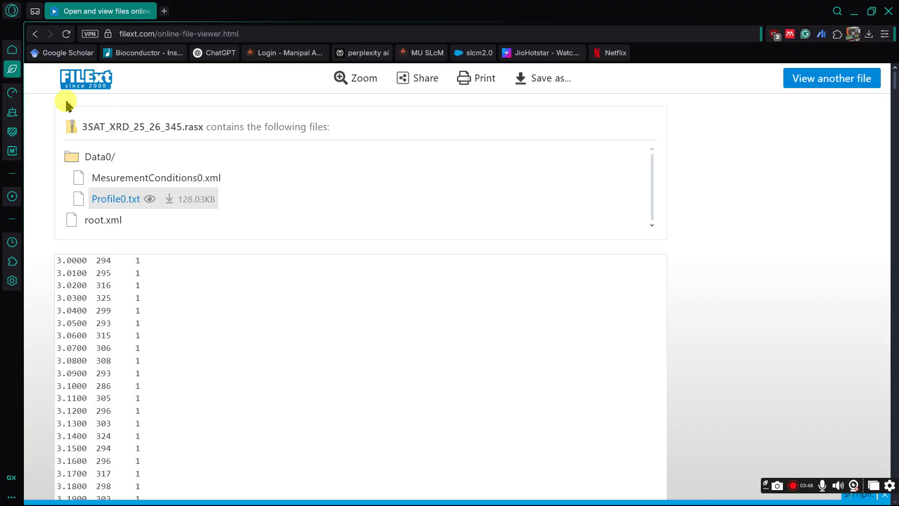
- Switch to File Explorer and bring up the 3SAT_XRD_25_26_346 file in Excel
key("alt+Tab")
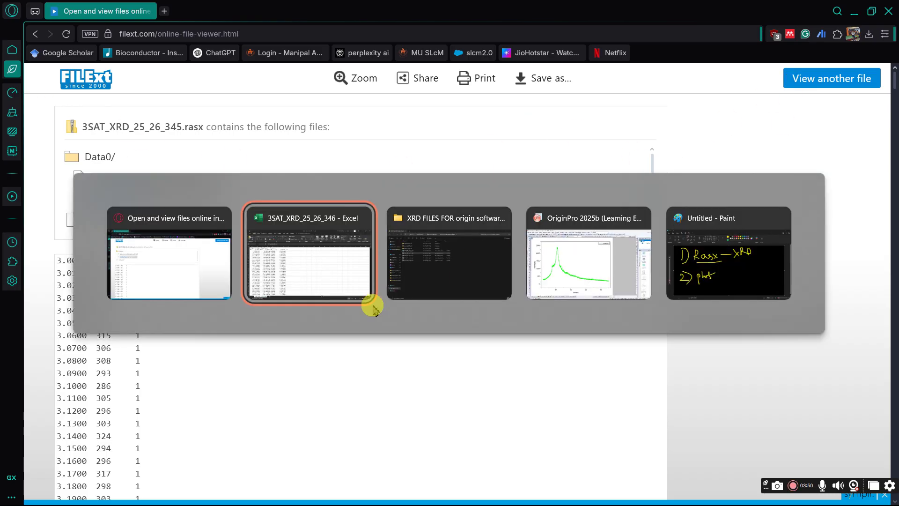
key("alt+Tab")
key("alt+Tab")
key("alt+Tab")
key("alt+Tab")
key("alt+Tab")
key("alt+Tab")
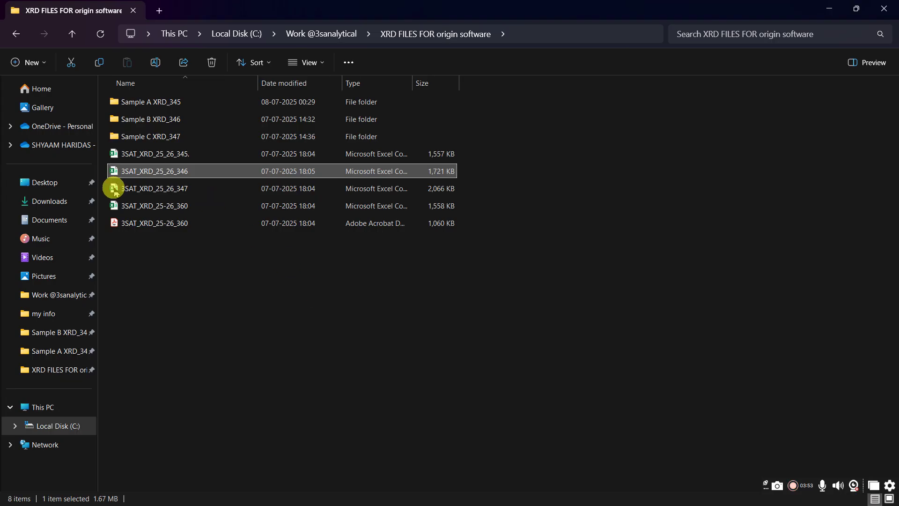
double_click(206, 172)
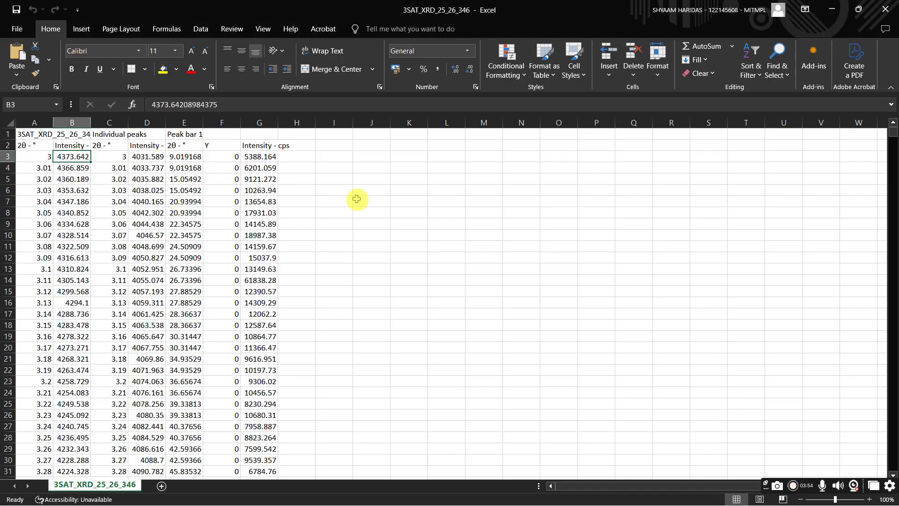
- Copy the first 2θ and intensity data in columns A and B, from row 3 to the last row, and minimize the workbook
left_click(35, 158)
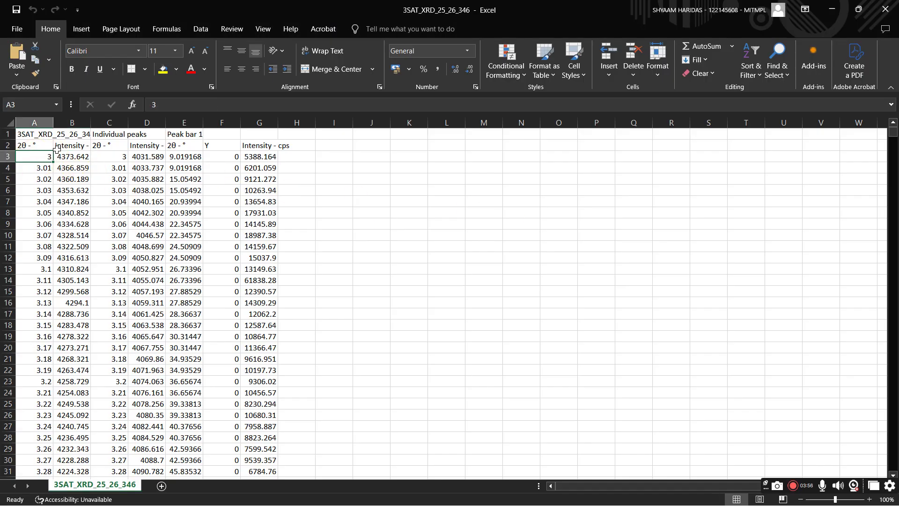
left_click_drag(50, 157, 59, 154)
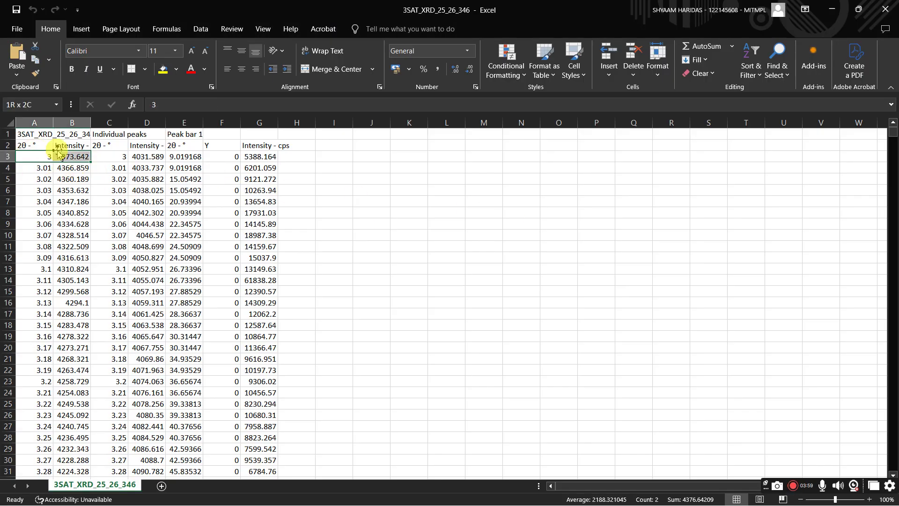
key("ctrl+shift+Down")
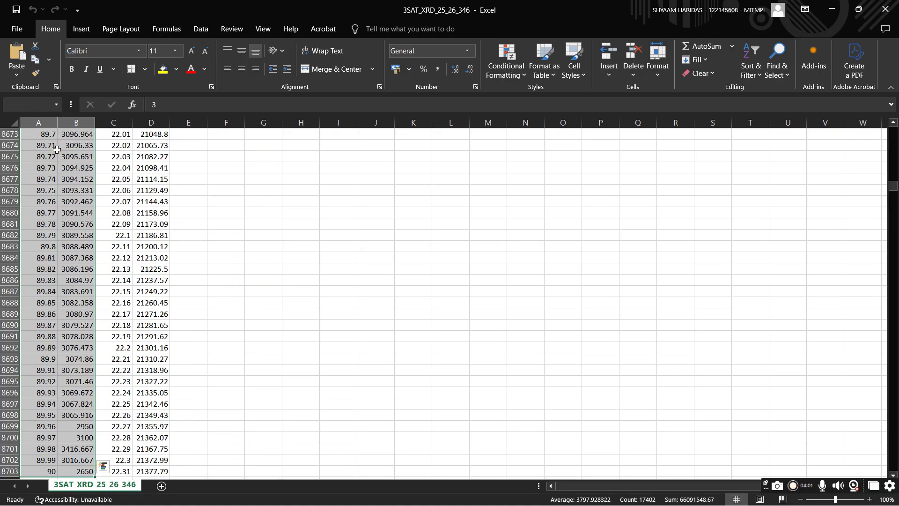
key("ctrl+c")
left_click(832, 9)
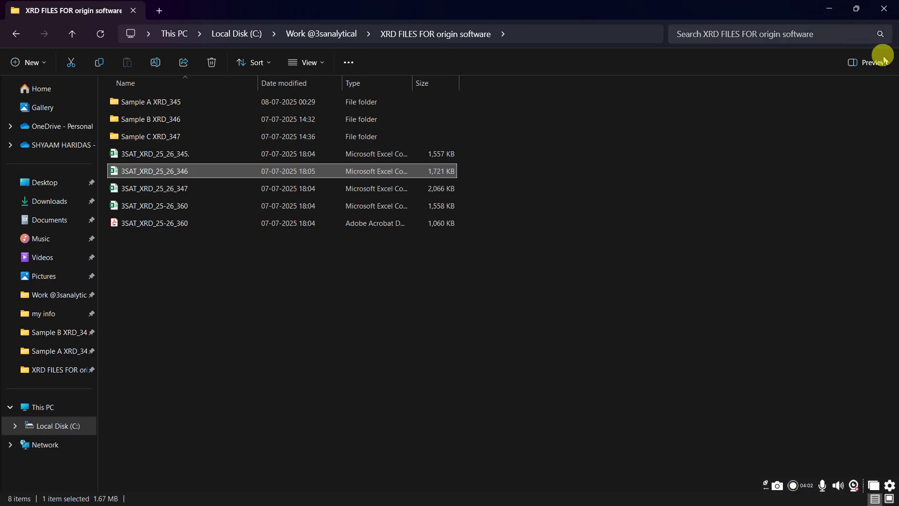
- Switch to Origin, minimize the sample A graph and bring the Book1 worksheet into view
key("alt+Tab+Tab")
key("alt+Tab+Tab+Tab")
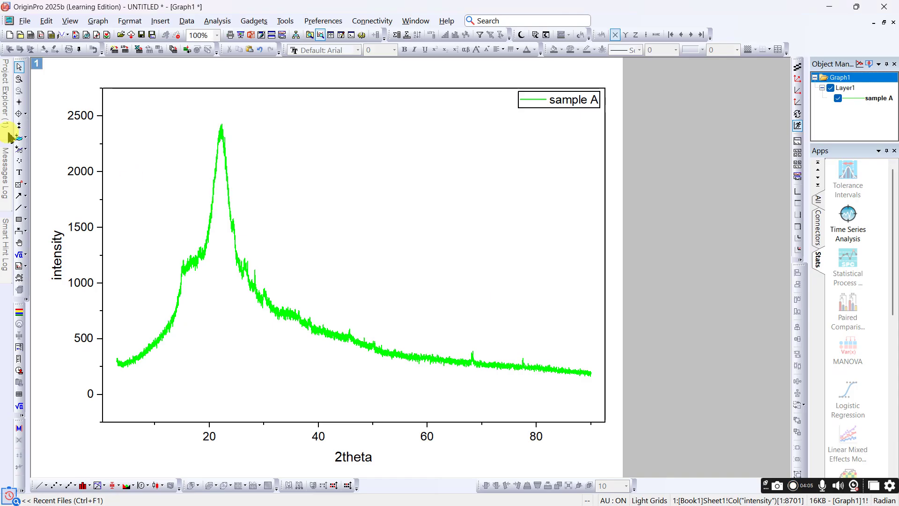
left_click(9, 21)
left_click(40, 80)
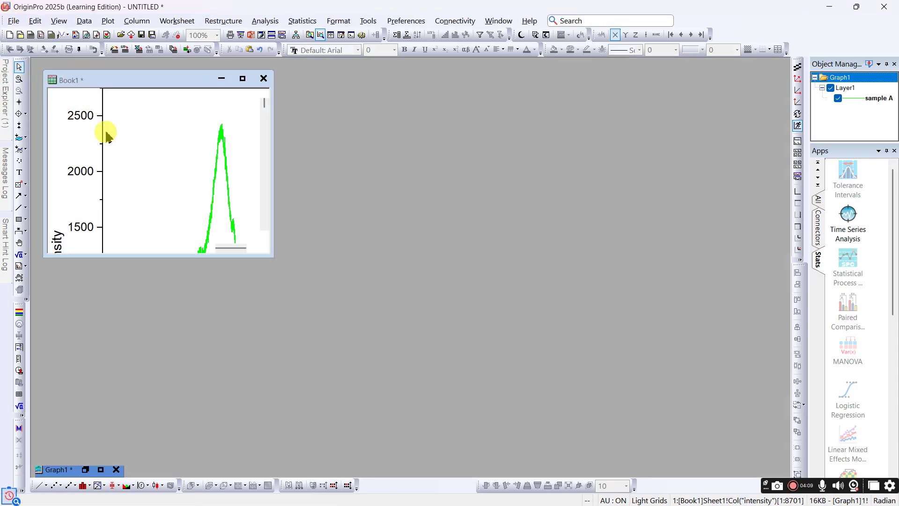
left_click_drag(155, 83, 349, 110)
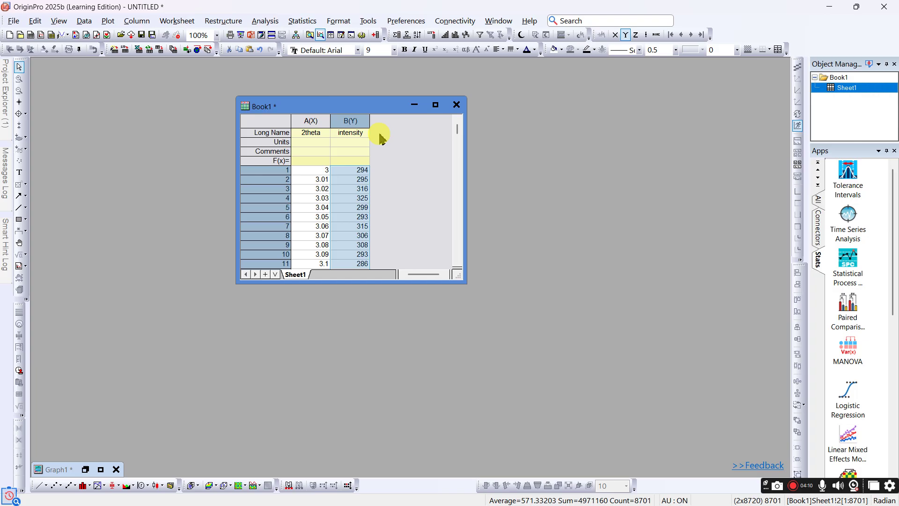
- Add two new columns after the intensity column in Book1 and maximize the worksheet window
right_click(389, 164)
left_click(440, 339)
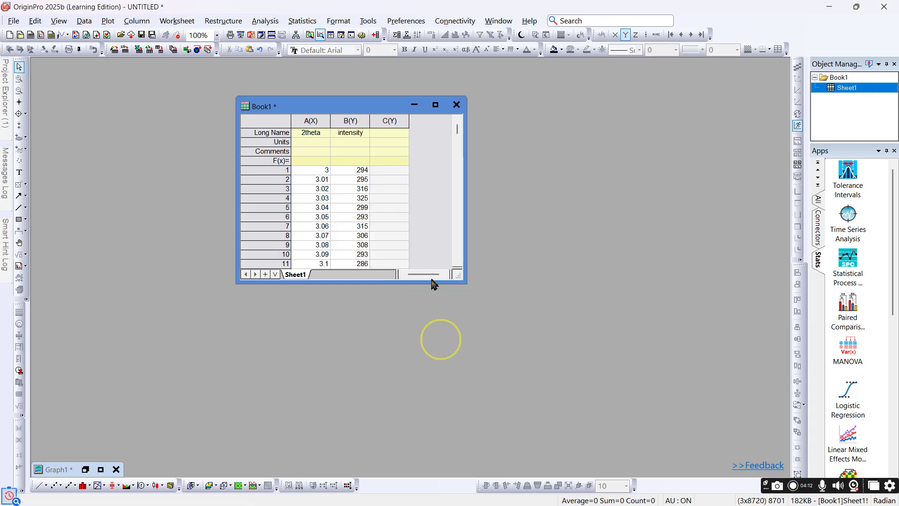
right_click(421, 175)
left_click(471, 345)
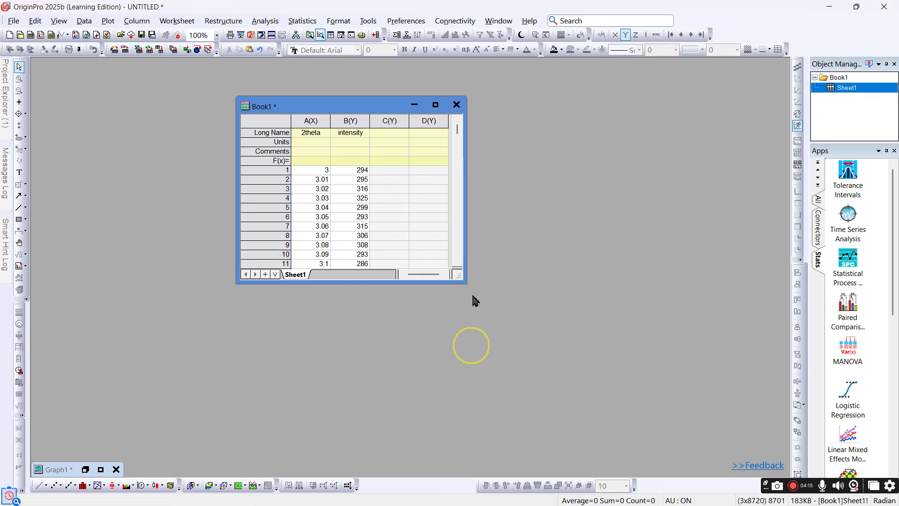
left_click(435, 105)
- Set column C's plot designation to X and paste the copied data into columns C and D starting at row 1
left_click(186, 66)
left_click(219, 67)
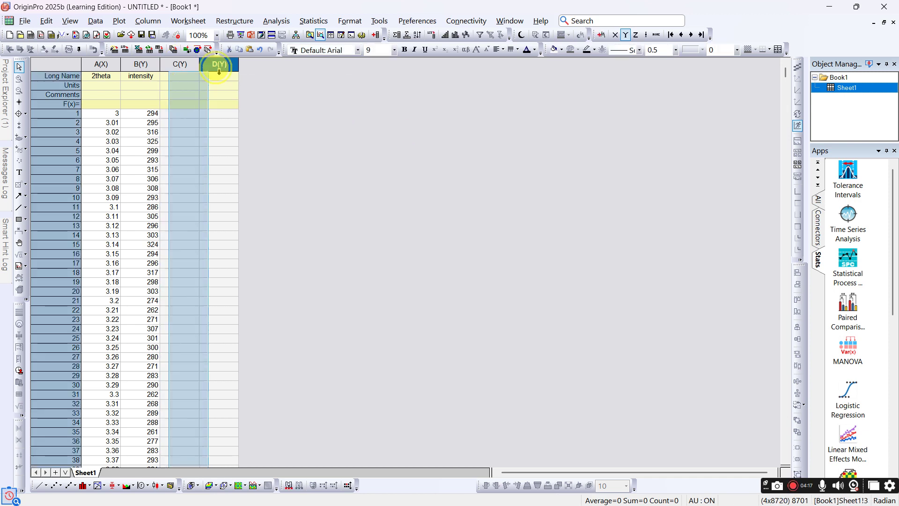
left_click(190, 67)
left_click(221, 67)
left_click(188, 69)
left_click(189, 70)
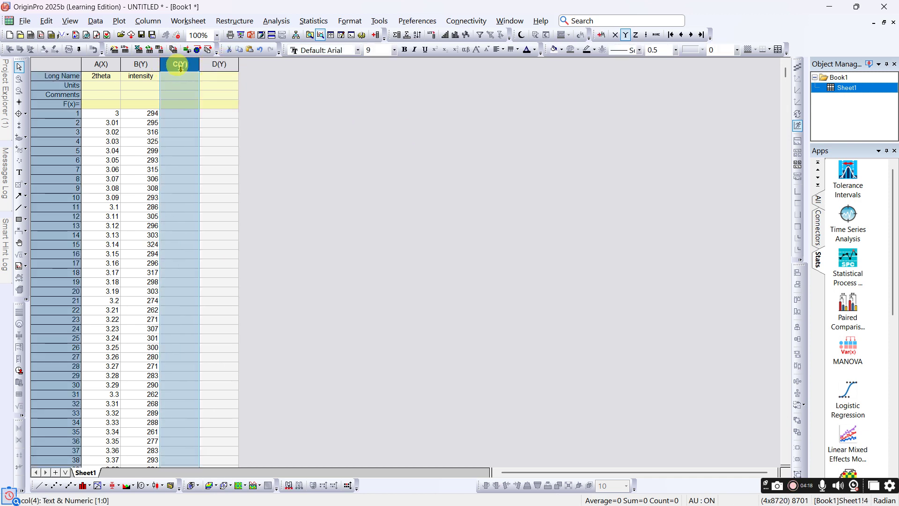
double_click(178, 65)
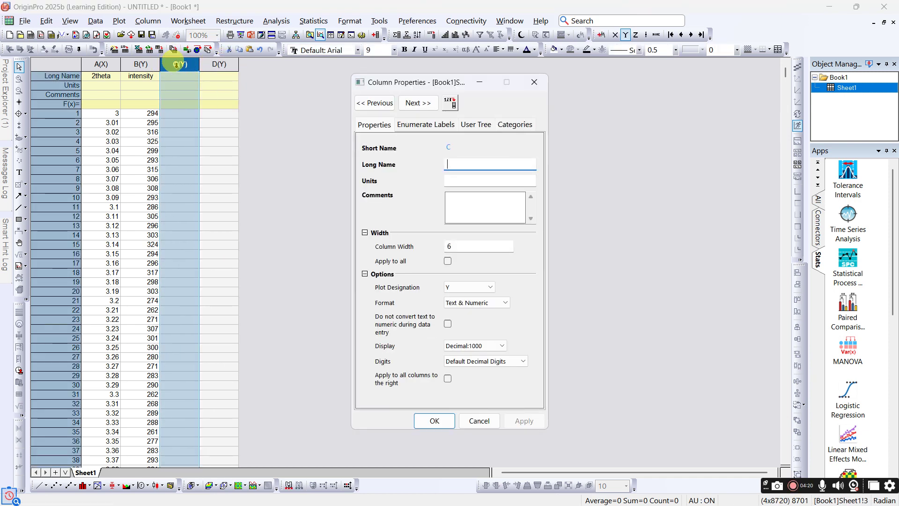
left_click(463, 287)
left_click(457, 298)
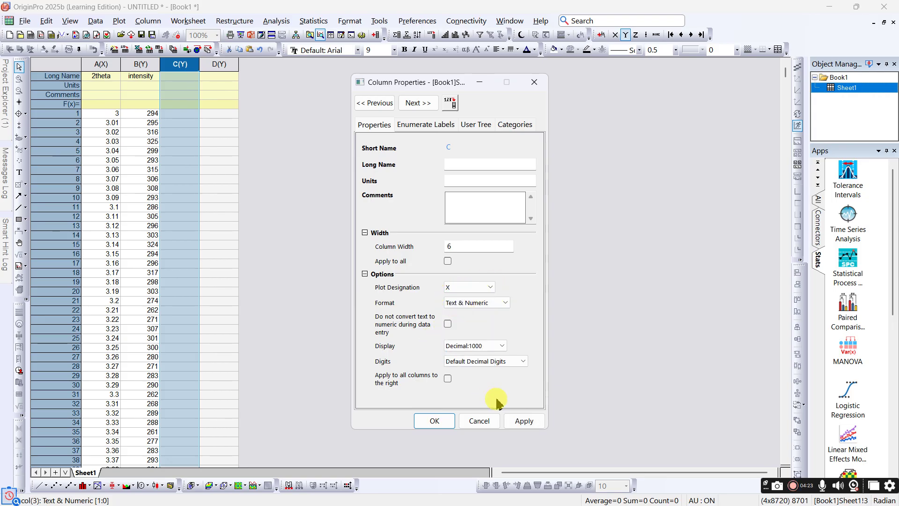
left_click(520, 419)
left_click(435, 420)
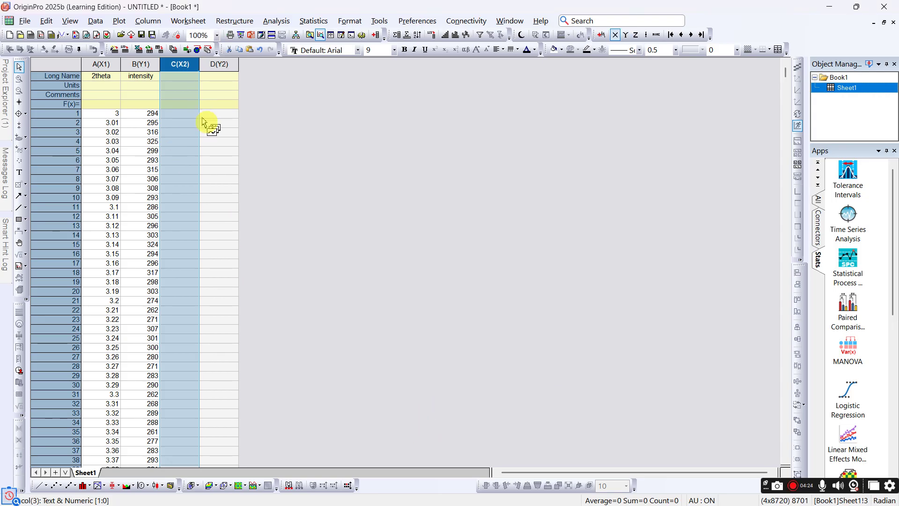
left_click(181, 114)
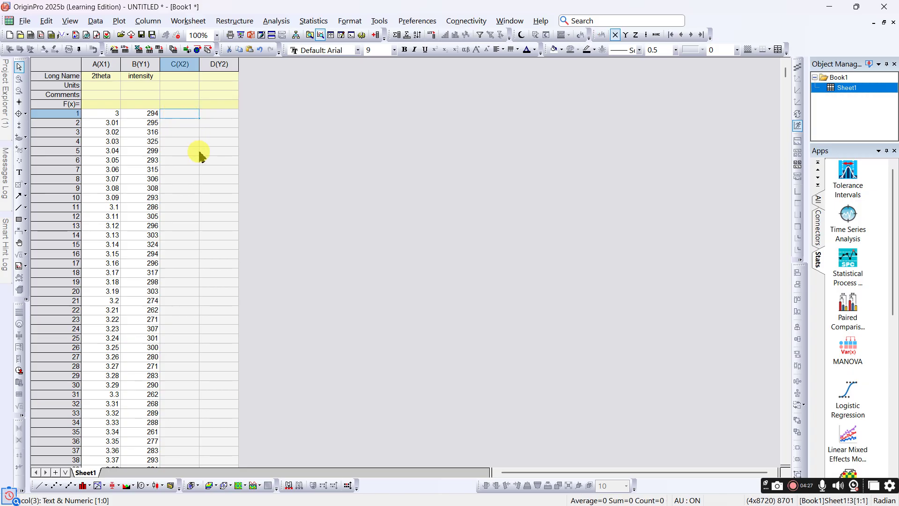
- Enter the long names "2theta" for column C and "intensity" for column D
left_click(180, 79)
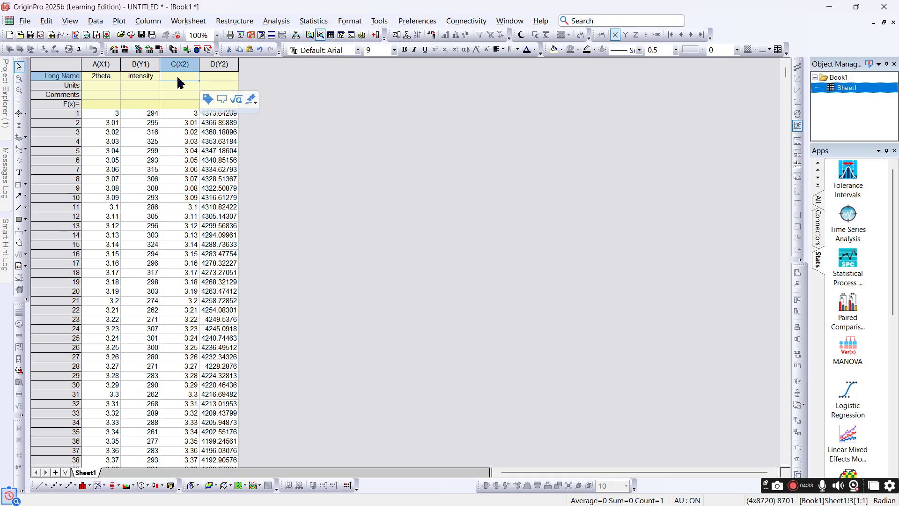
type("2thet")
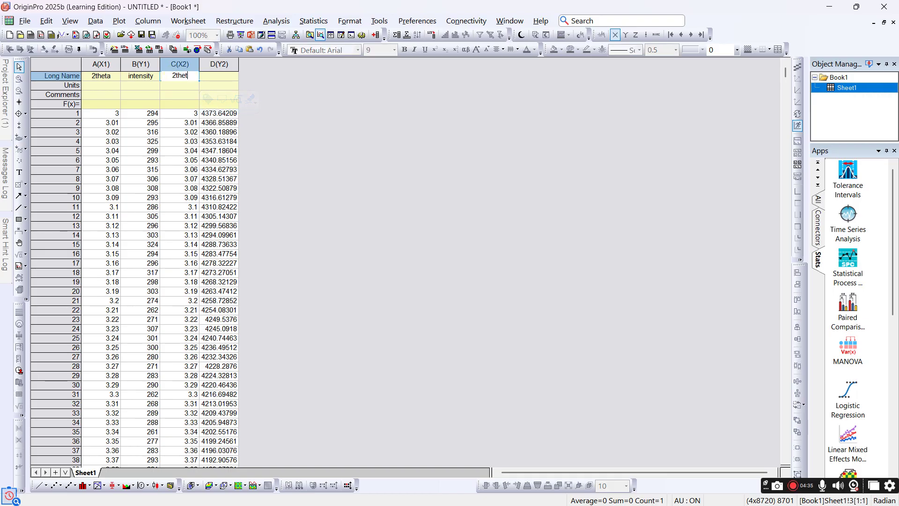
type("a")
key("Tab")
type("in")
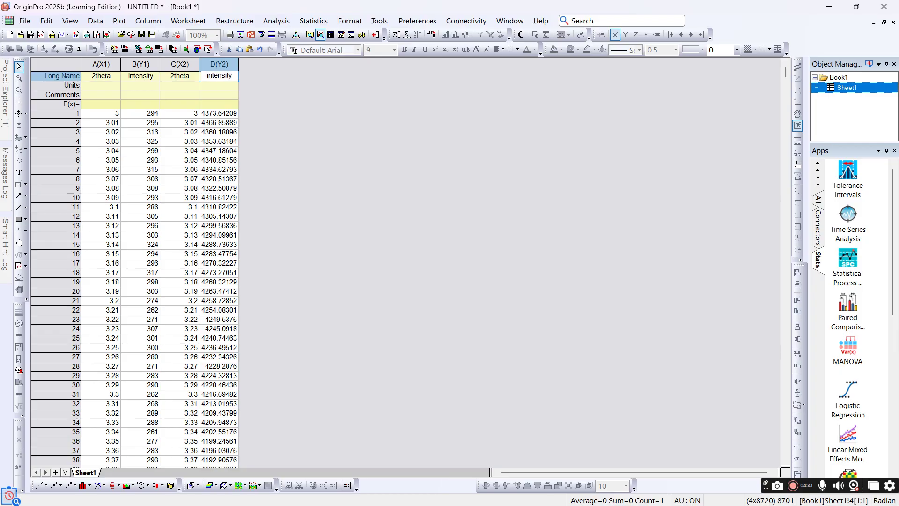
type("tensity")
key("Return")
- Enter the units "cps" for column D and "degrees" for column C
left_click(180, 83)
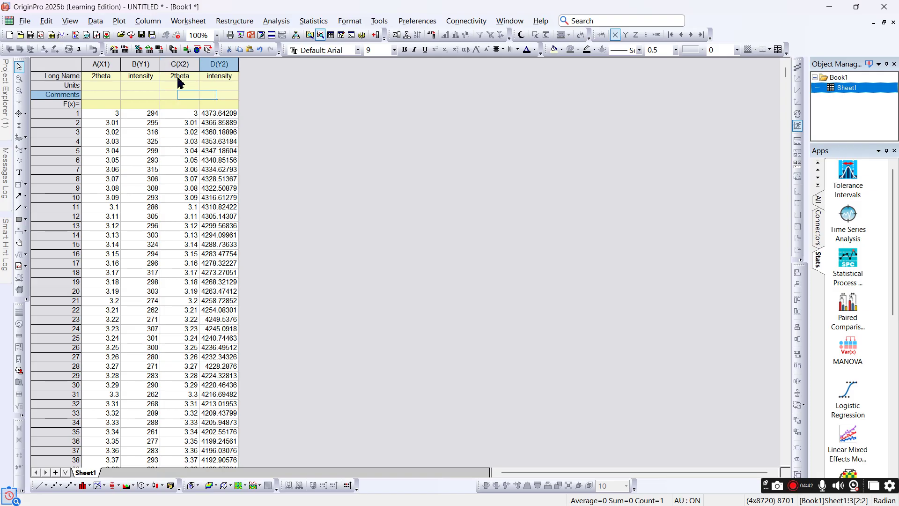
key("Up")
type("c")
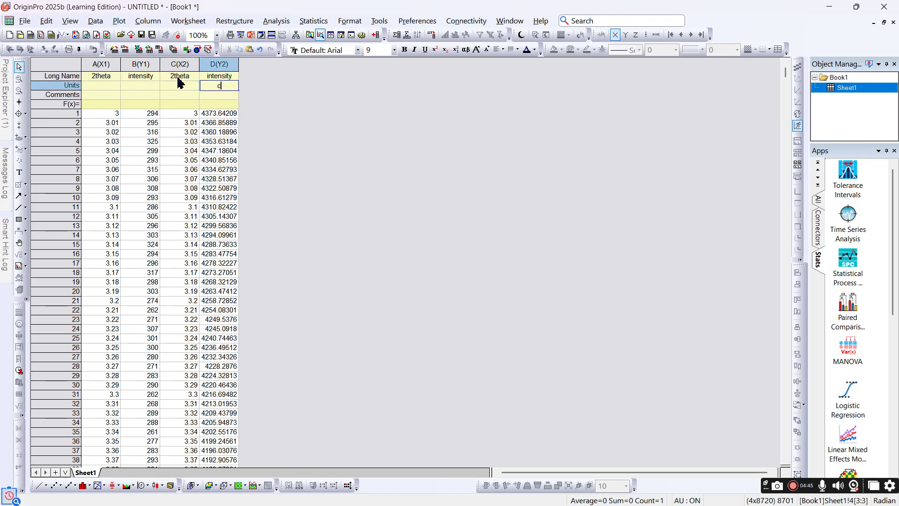
type("os")
left_click(180, 84)
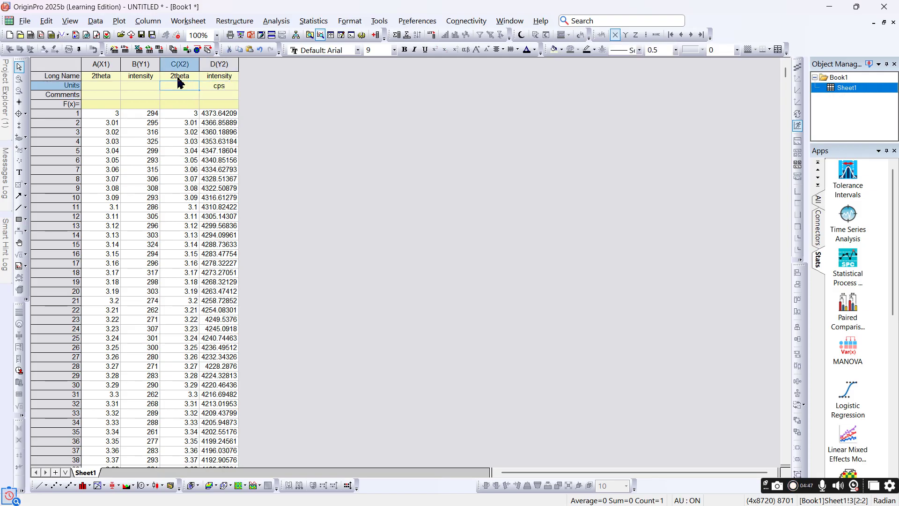
type("degrees")
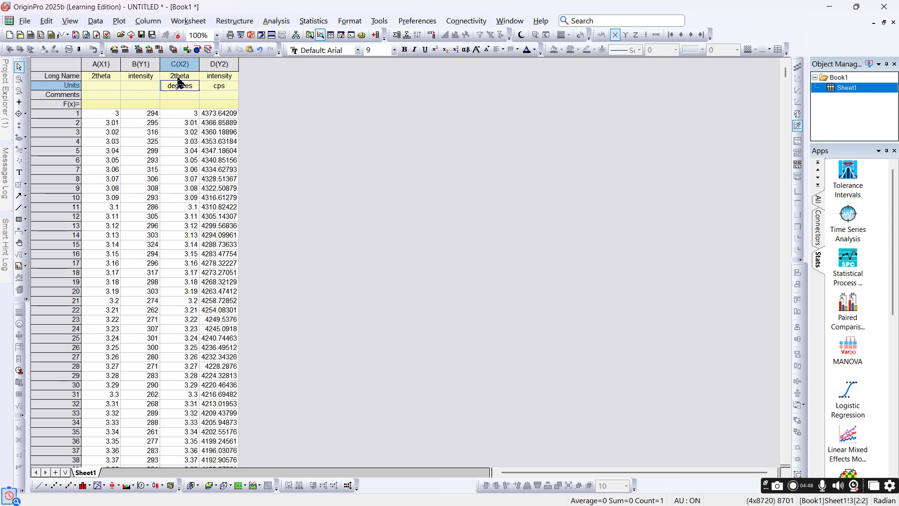
key("Left")
key("Left")
key("ctrl+v")
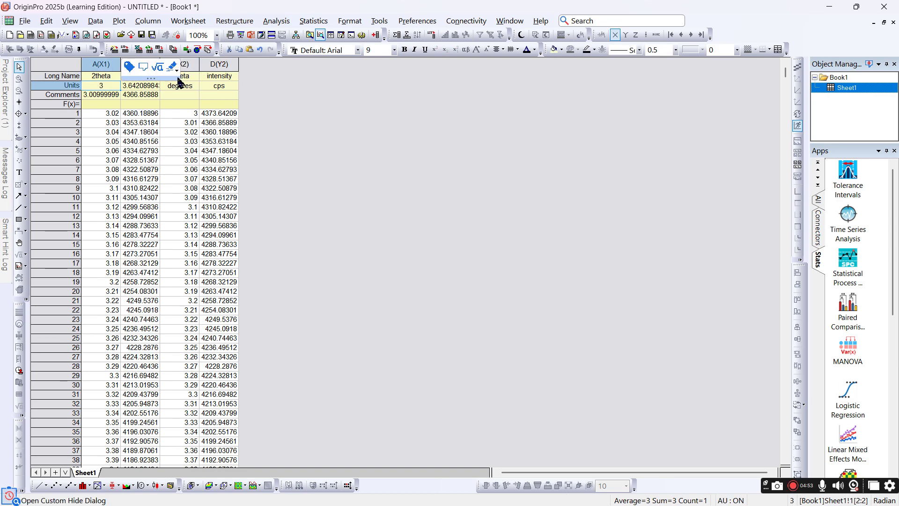
key("ctrl+z")
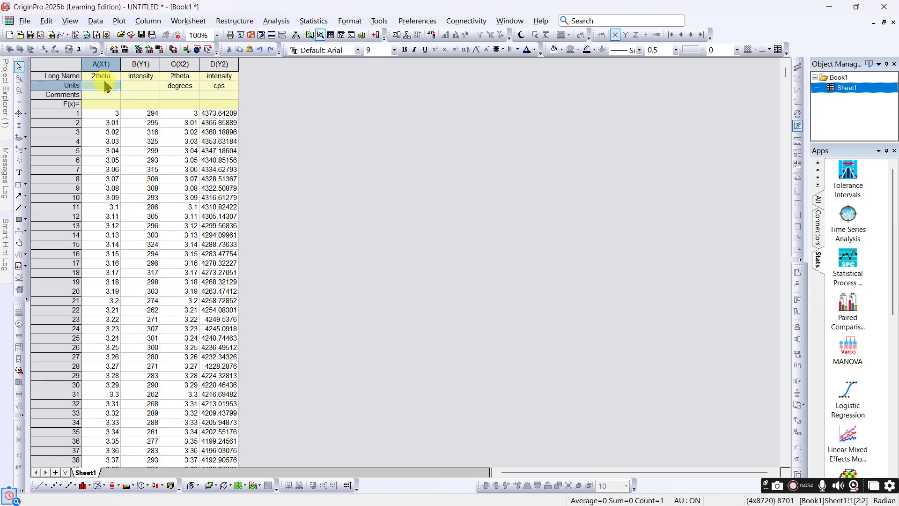
- Enter the units "degrees" for column A and "cps" for column B
left_click(105, 86)
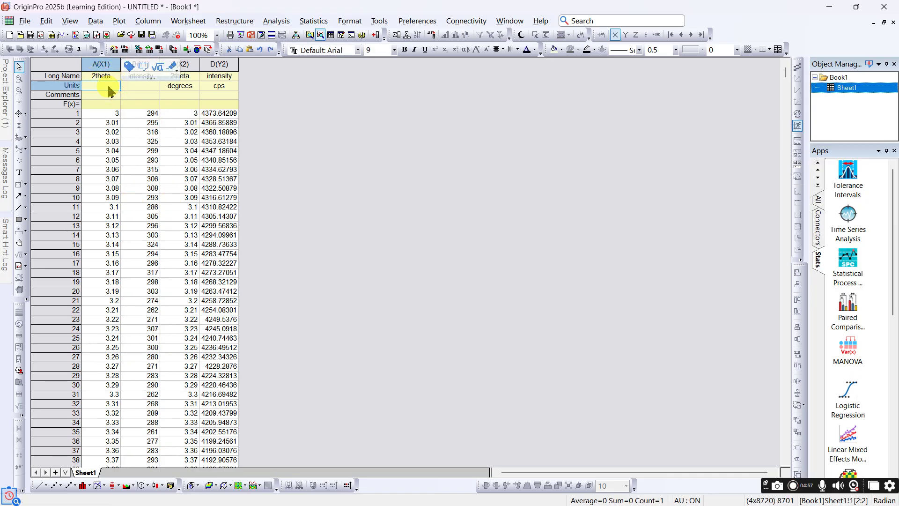
type("degrees")
key("Tab")
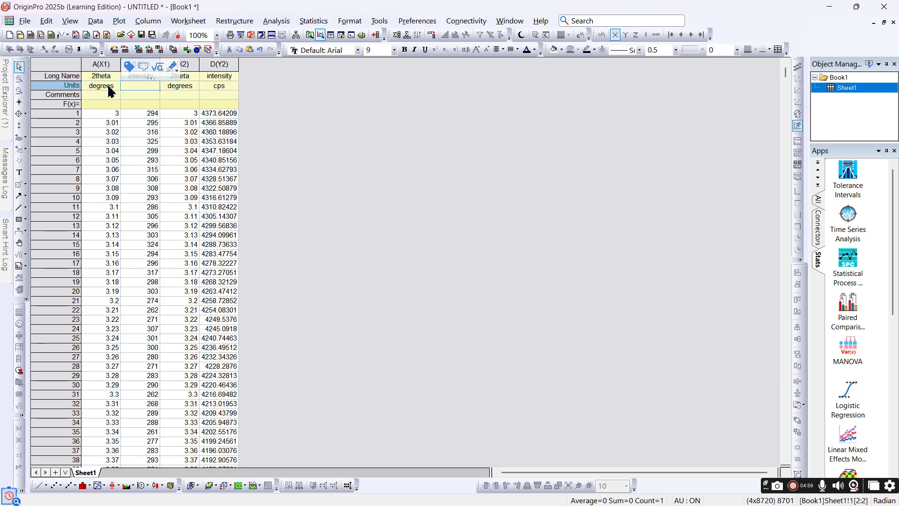
type("cpps")
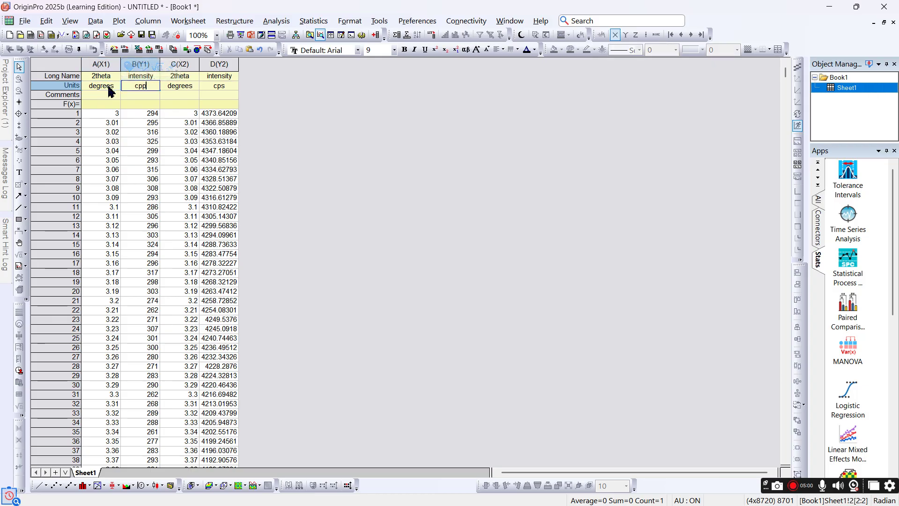
key("Return")
- Enter the comments "sample A" for column B and "sampleB" for column D
key("Right")
key("Right")
key("Left")
key("Left")
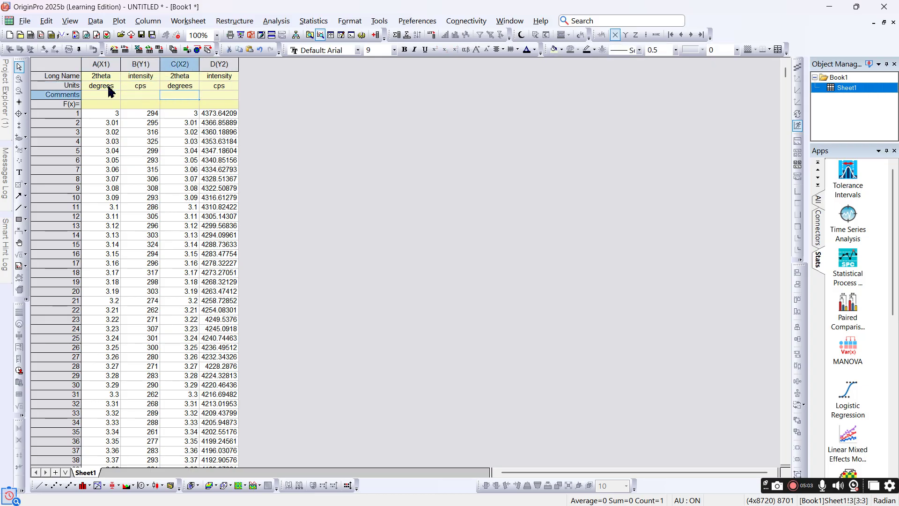
type("samp")
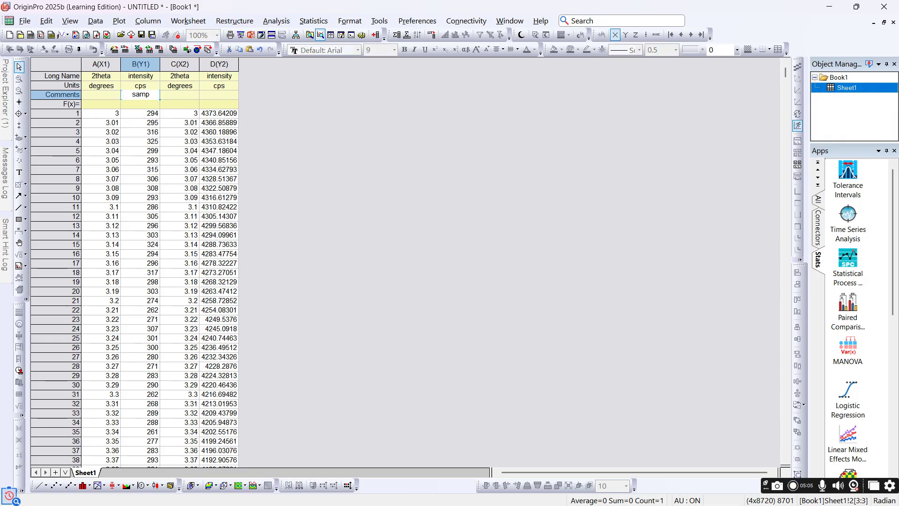
key("Right")
key("Right")
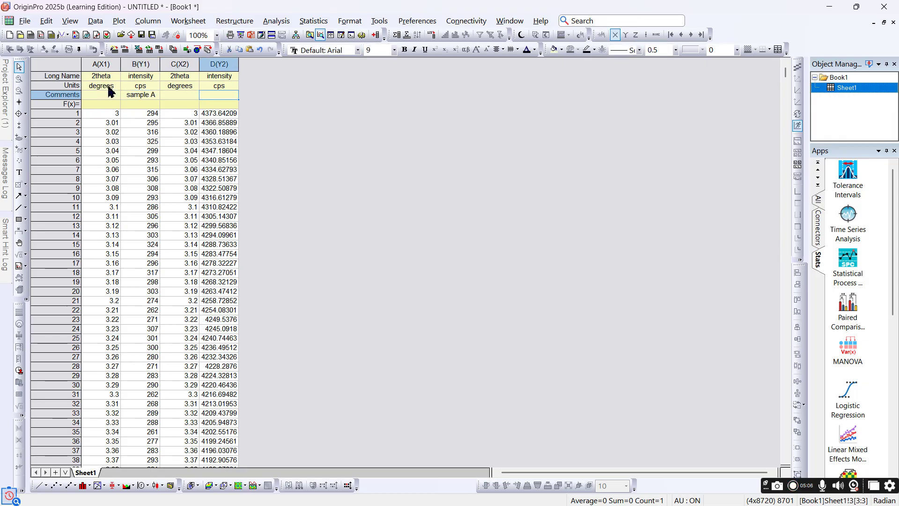
type("sampleB")
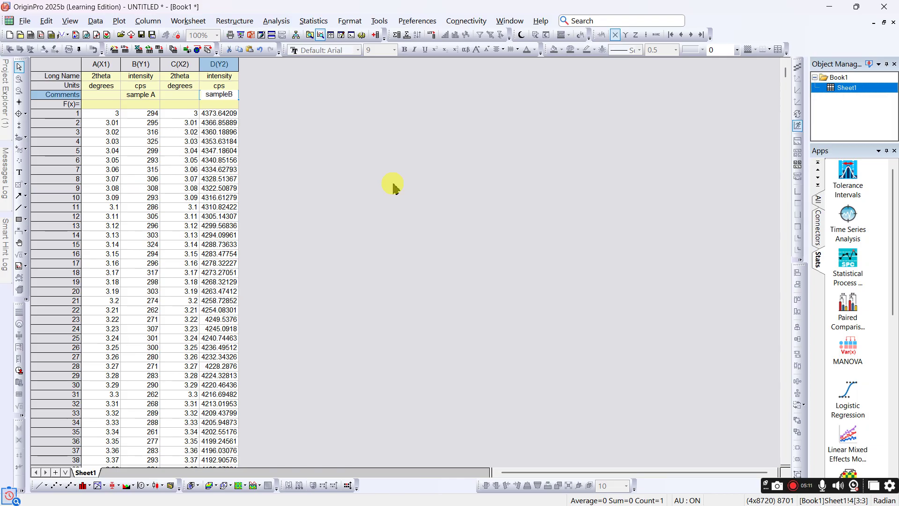
- Create a line plot from Sheet1 with column A as X and the intensity columns B and D as Y
left_click(365, 156)
left_click(40, 485)
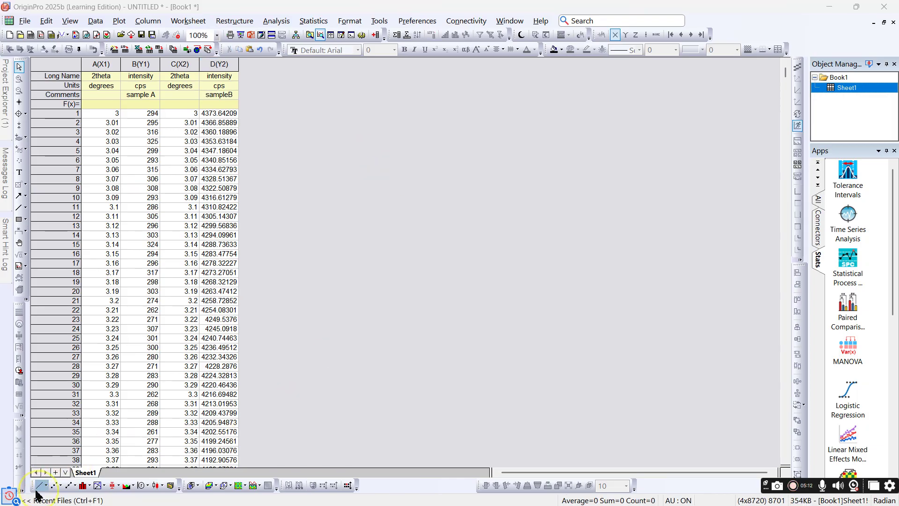
left_click(371, 213)
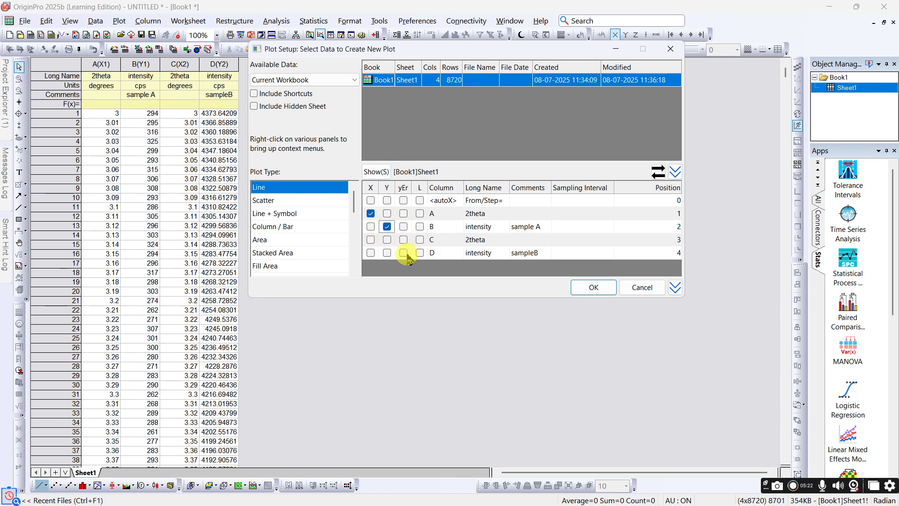
left_click(387, 253)
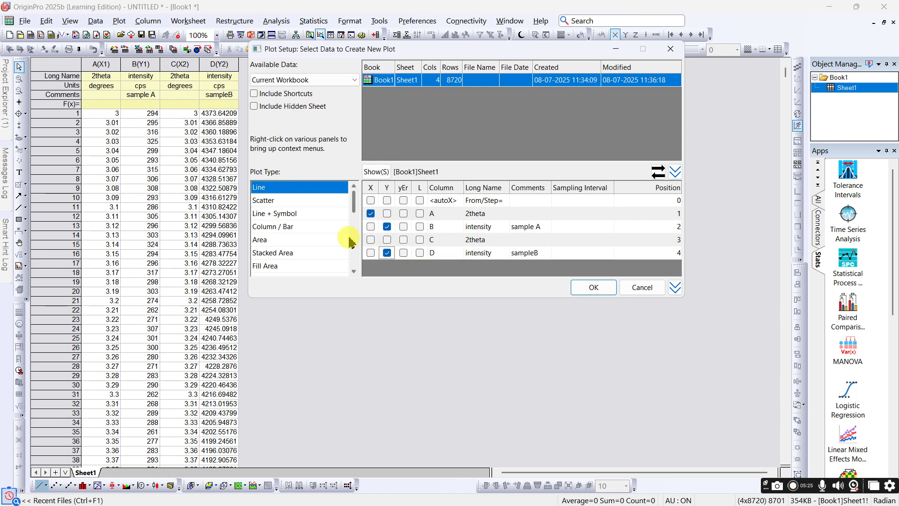
left_click(591, 288)
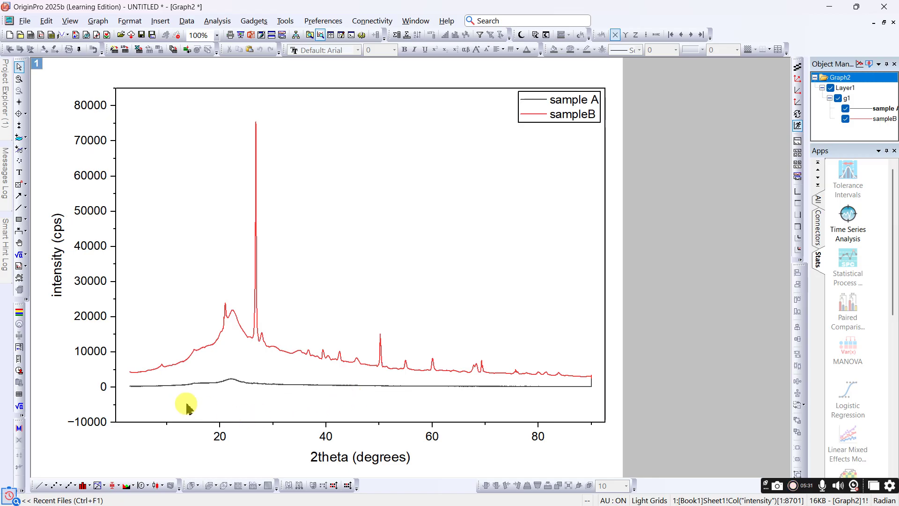
- Minimize the new graph and maximize the Book1 worksheet window
key("alt+Tab")
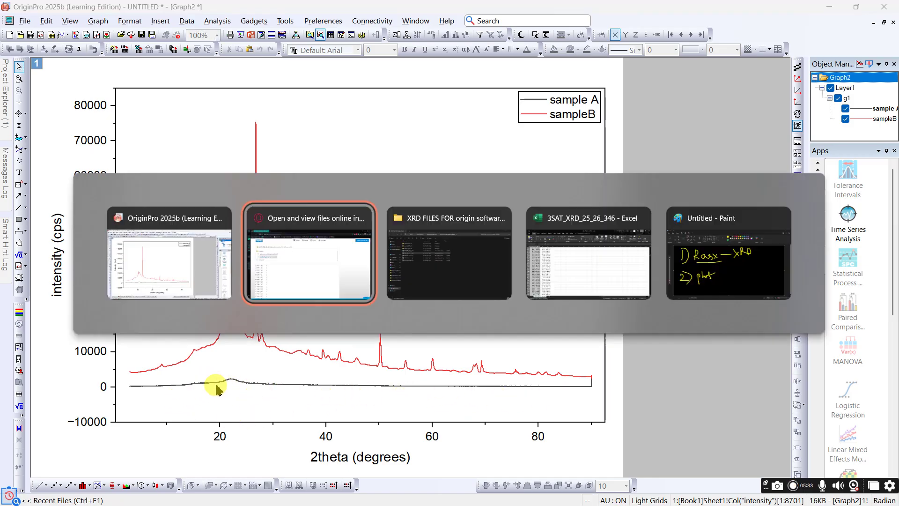
key("alt+Tab")
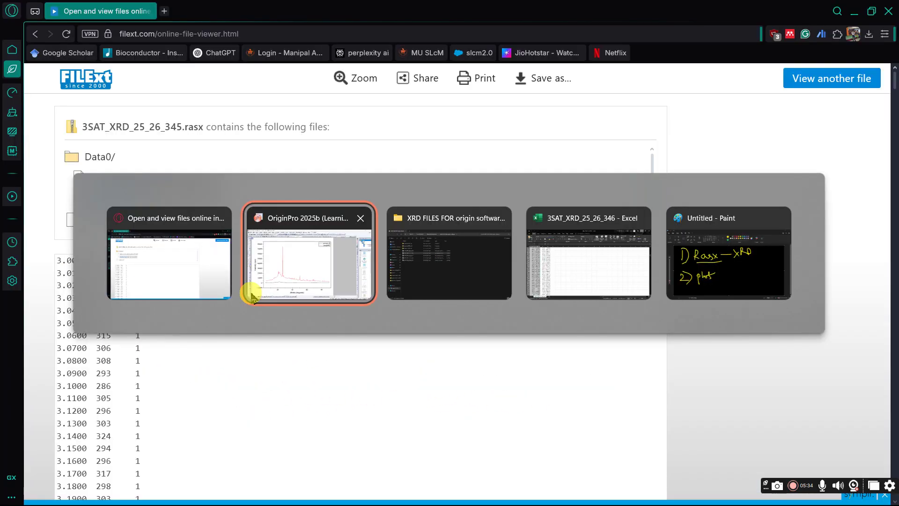
left_click(9, 21)
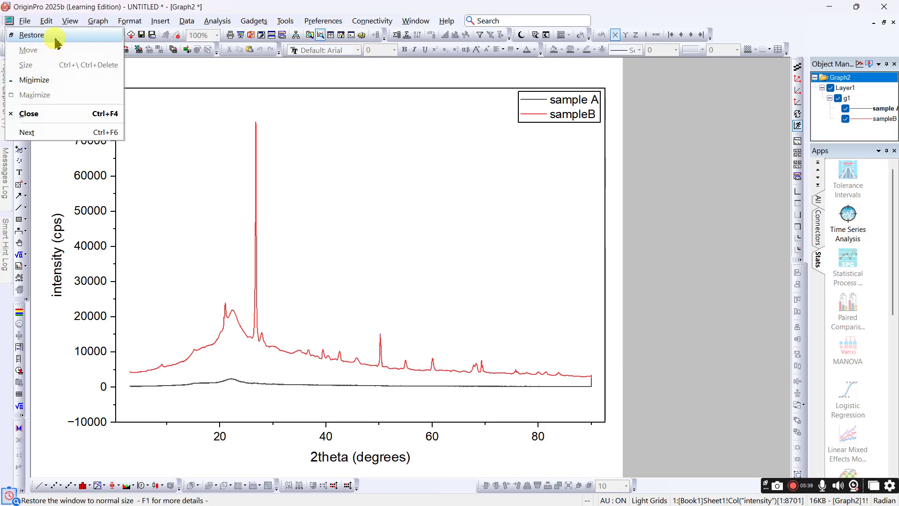
left_click(35, 79)
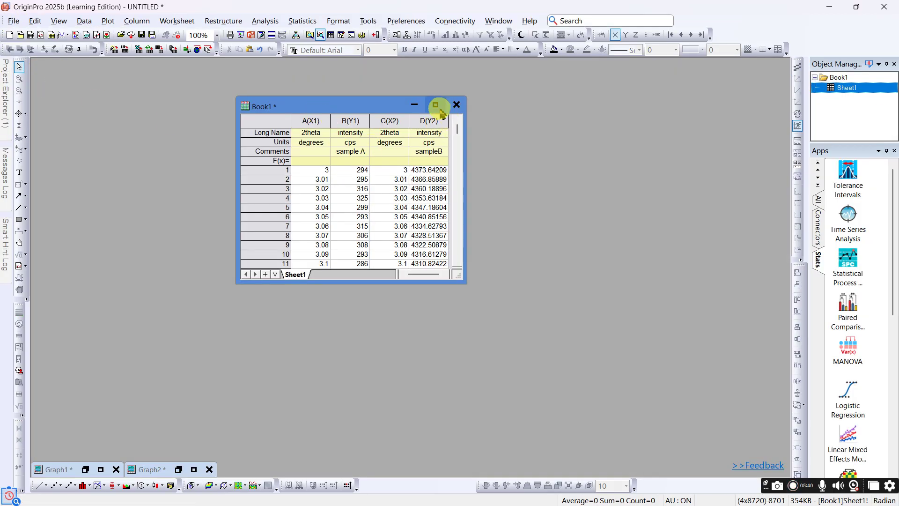
left_click(436, 105)
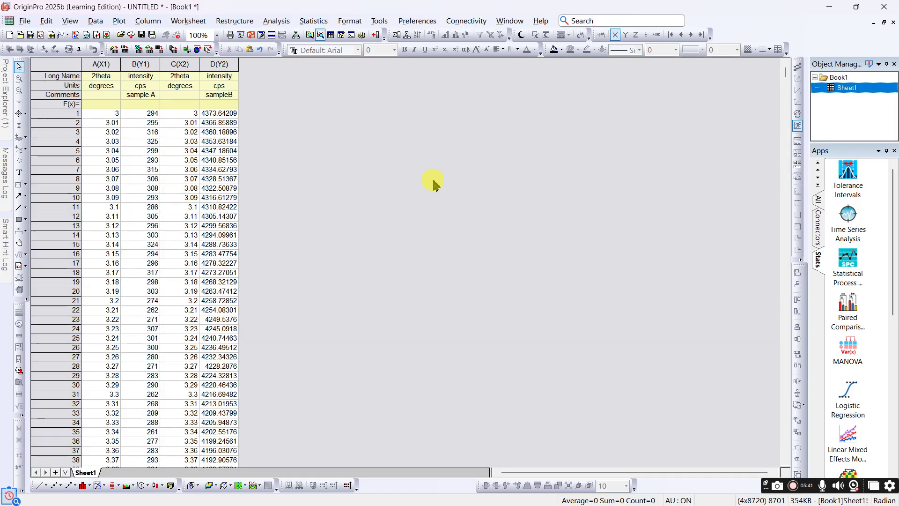
- Add two empty columns, E and F, to the worksheet after column D
double_click(444, 349)
double_click(438, 352)
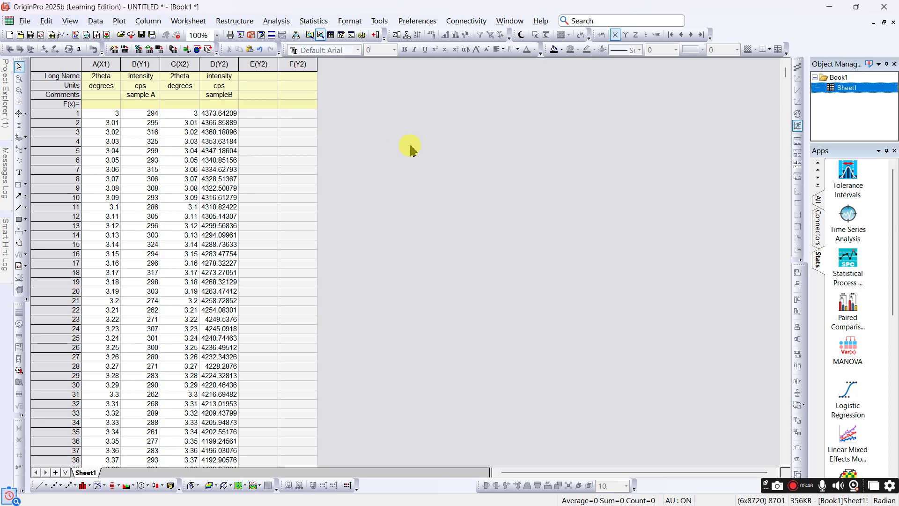
double_click(413, 162)
key("ctrl+z")
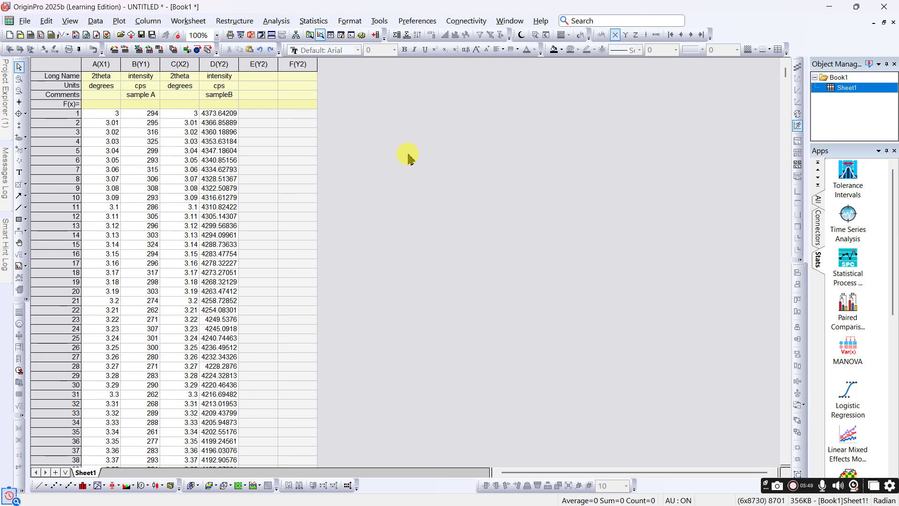
key("alt+Tab")
key("Escape")
- Set the plot designation of column E to X
double_click(258, 64)
left_click(472, 287)
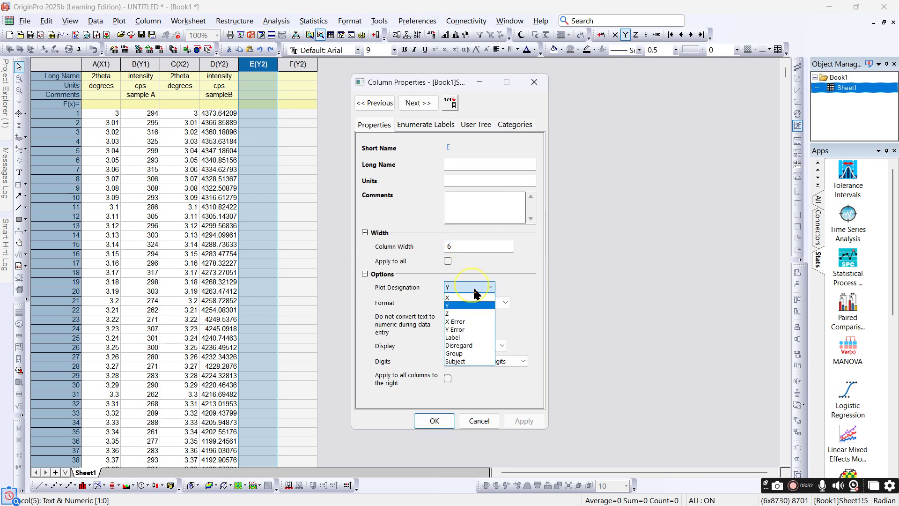
left_click(460, 301)
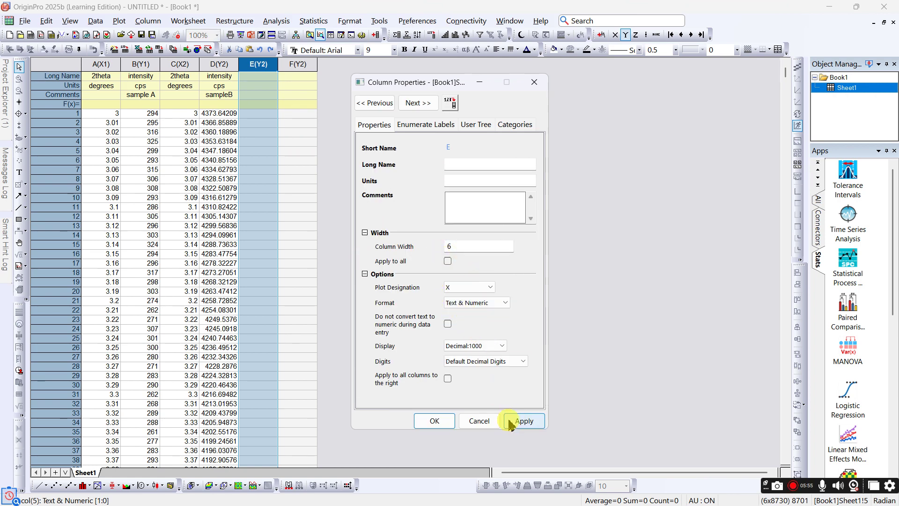
left_click(432, 422)
- Switch to the XRD FILES FOR origin software folder and open the Excel CSV file 3SAT_XRD_25-26_360
key("alt+Tab")
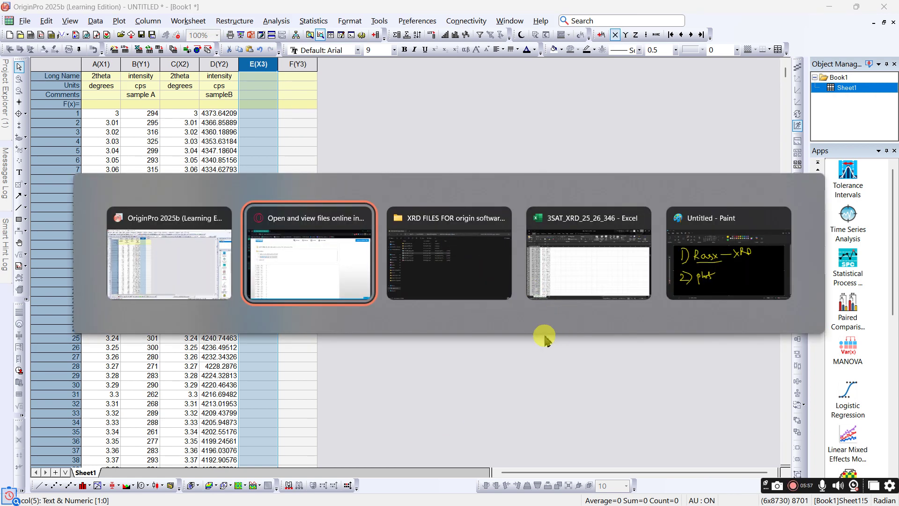
key("alt+Tab")
left_click(204, 206)
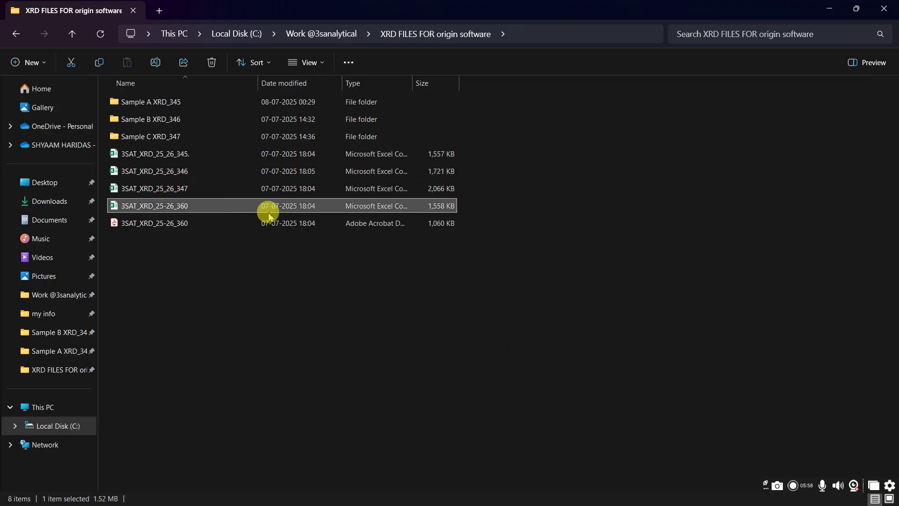
key("Return")
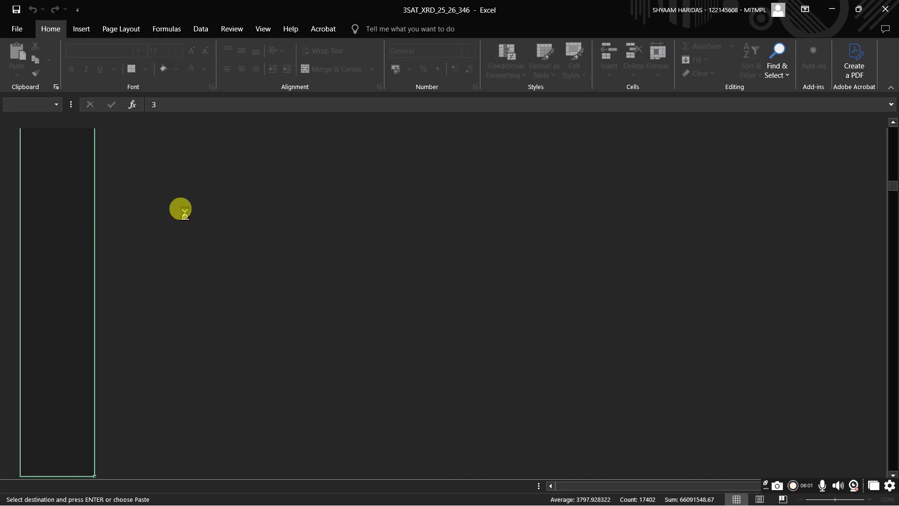
- Copy the 2θ and intensity data in columns A and B from row 3 downward, and close the workbook keeping the clipboard contents
left_click(40, 162)
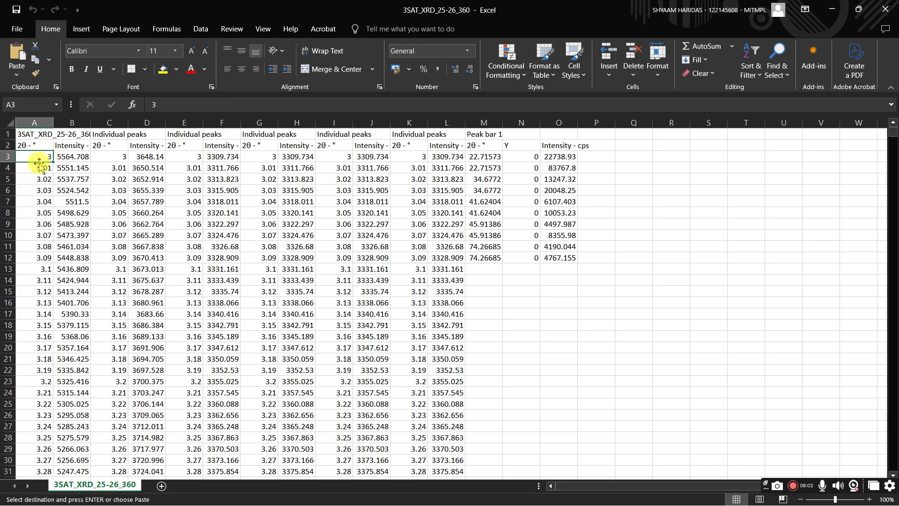
key("shift+Right")
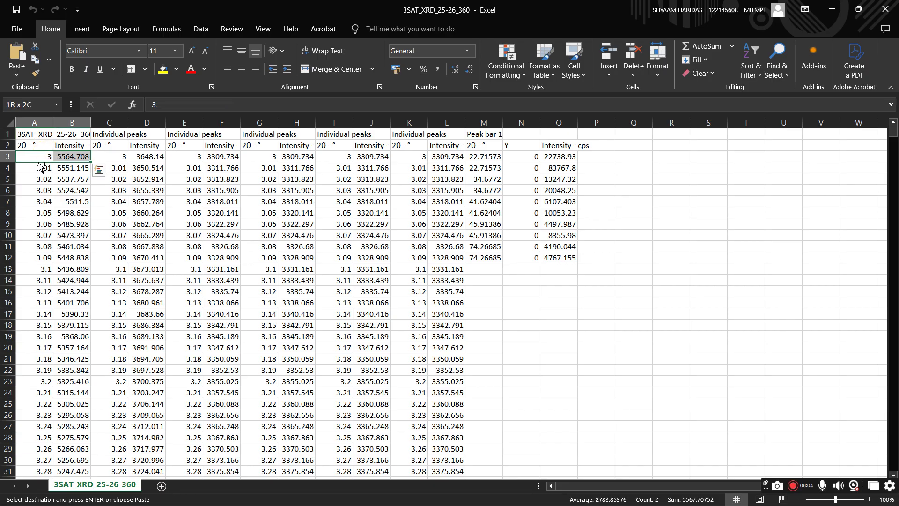
key("ctrl+shift+Down")
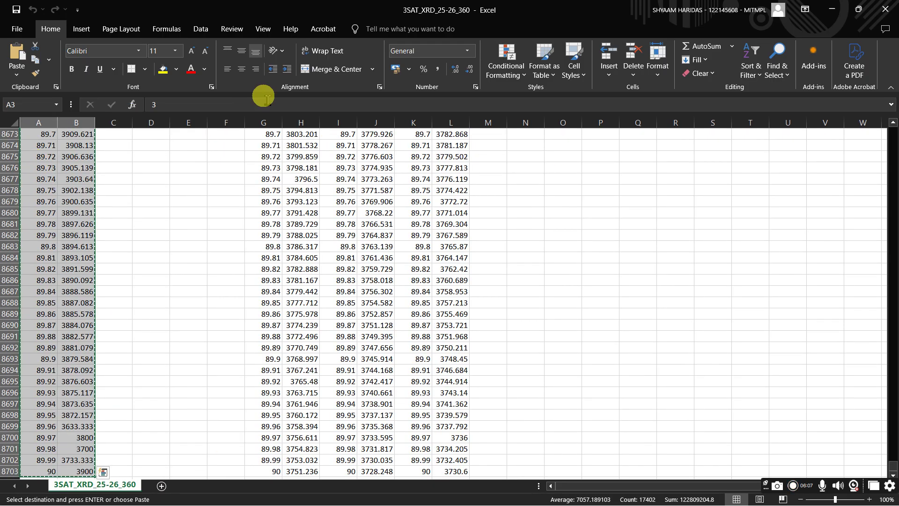
left_click(885, 10)
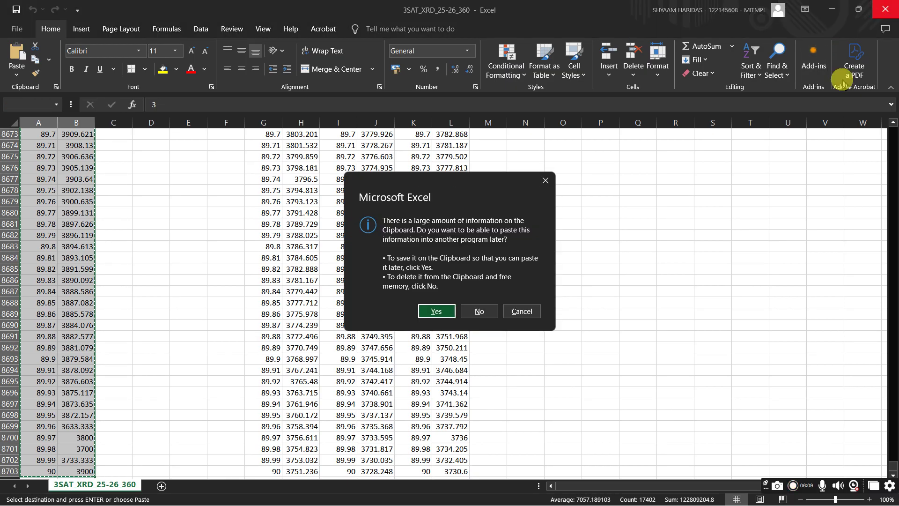
left_click(430, 312)
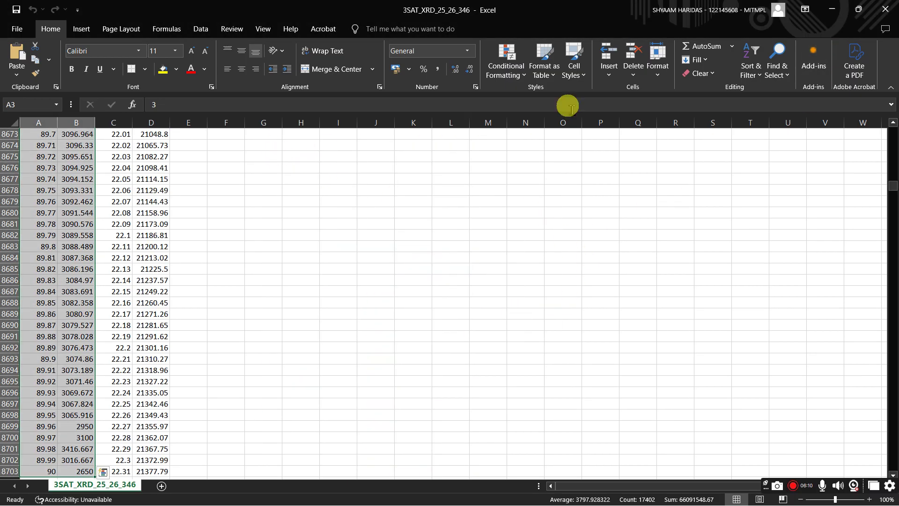
- Return to the Origin worksheet and paste the copied data into columns E and F starting at row 1
left_click(832, 9)
left_click(830, 8)
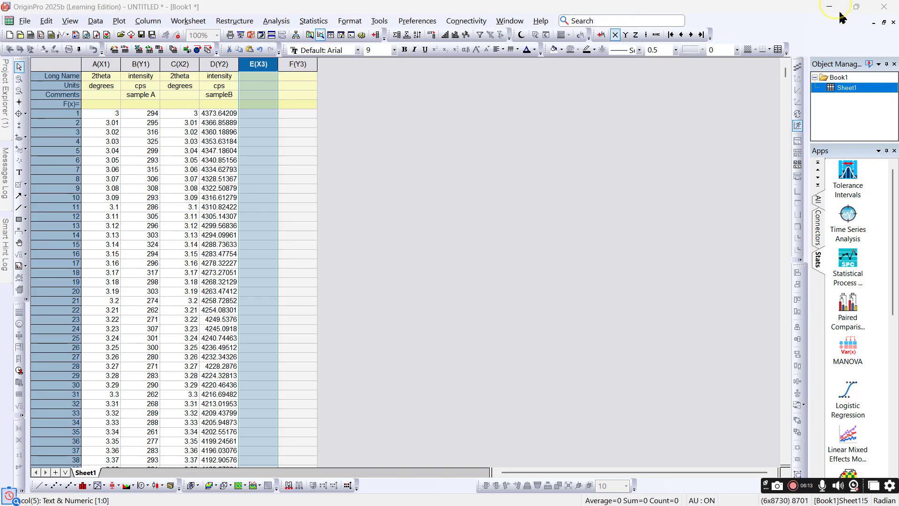
left_click(264, 114)
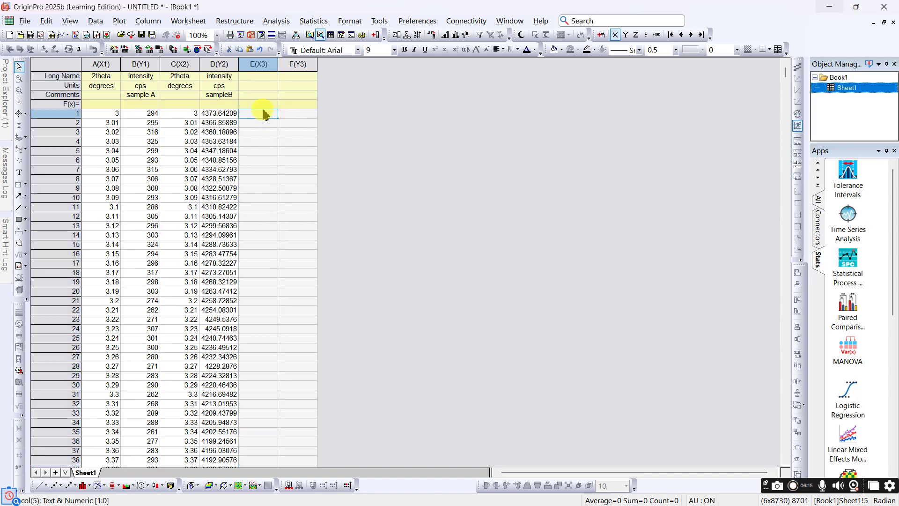
key("ctrl+v")
- Copy the long name "2theta" and units "degrees" from column C to column E
left_click(258, 76)
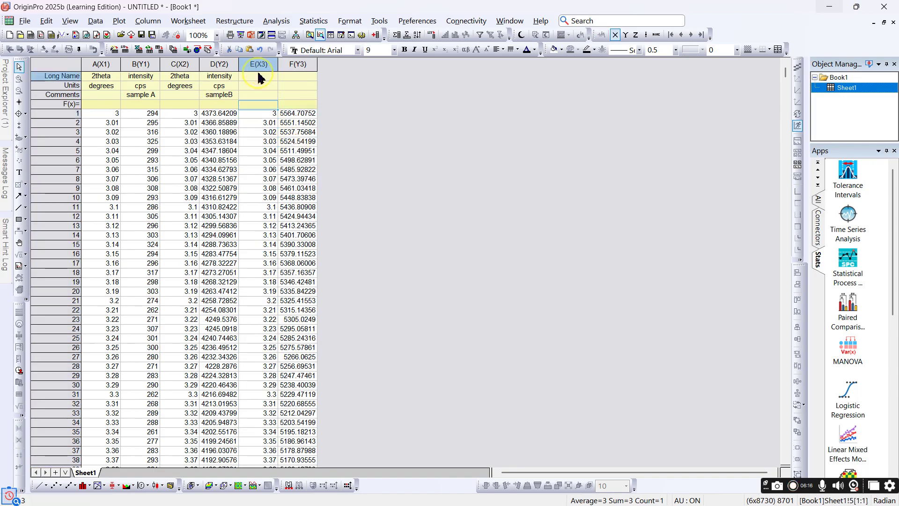
left_click(186, 76)
key("shift+Down")
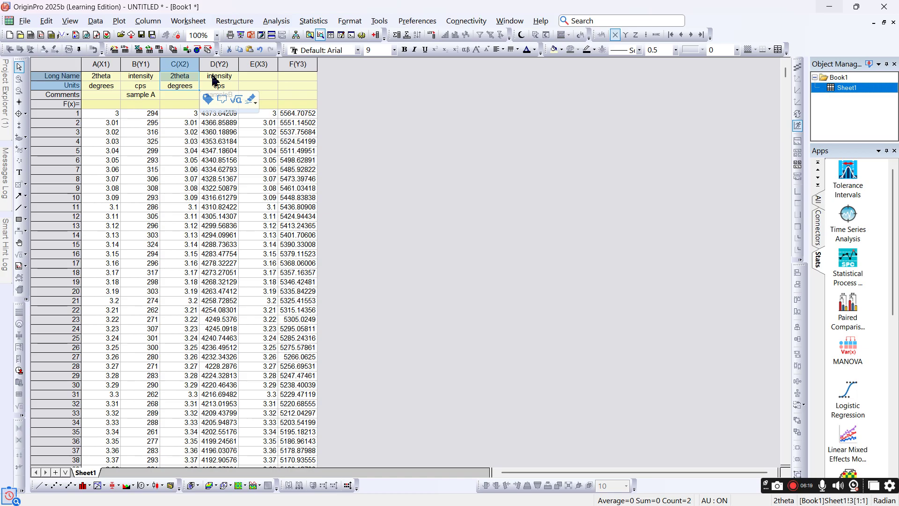
key("ctrl+c")
key("Right")
key("Right")
key("ctrl+v")
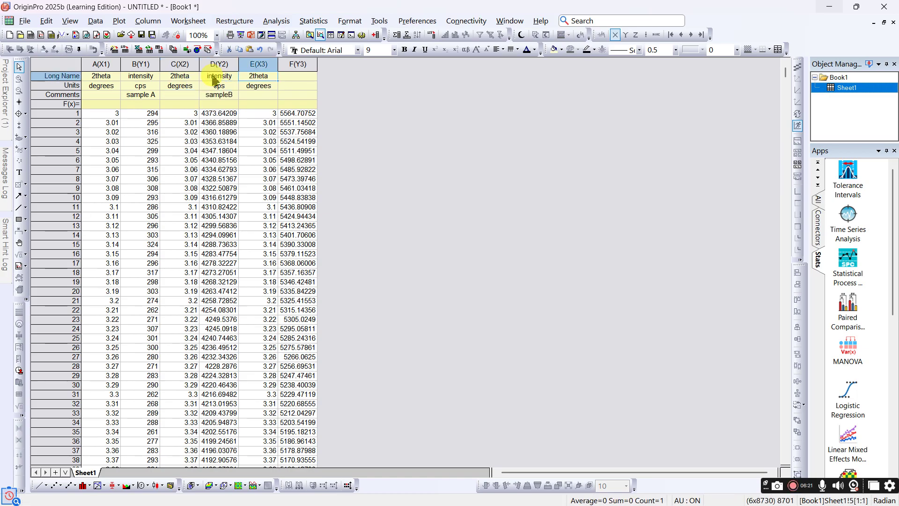
- Copy the long name "intensity", units "cps" and comment from column D to column F
left_click(213, 80)
key("shift+Down")
key("shift+Down")
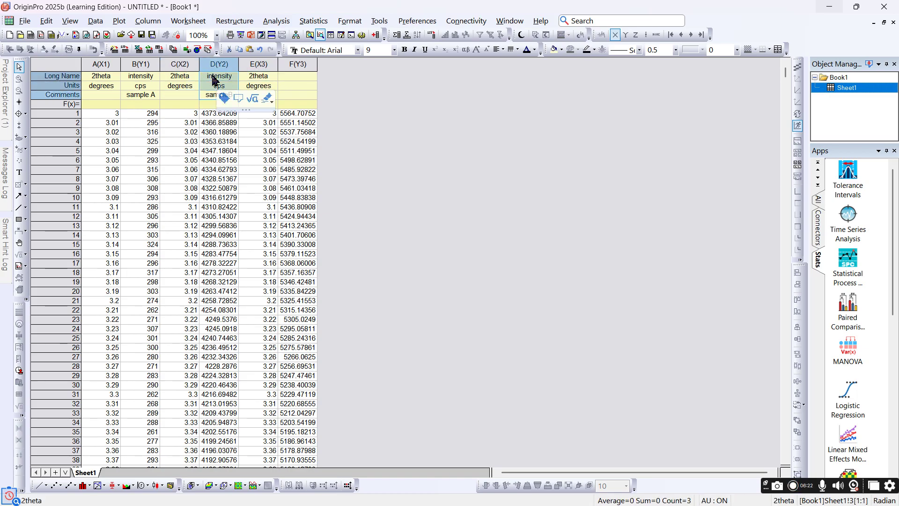
key("ctrl+c")
key("Right")
key("Right")
key("ctrl+v")
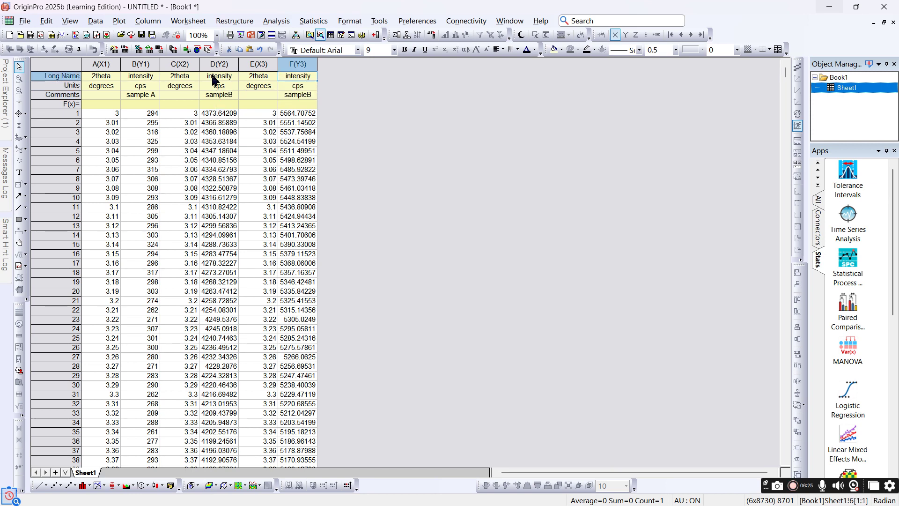
- Change the comment of column F to "sample C"
key("Down")
key("Down")
type("s")
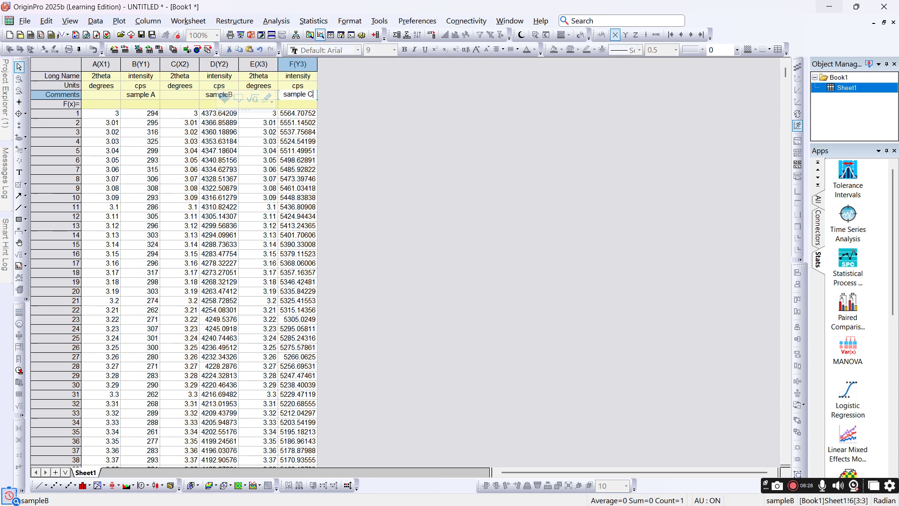
left_click(449, 158)
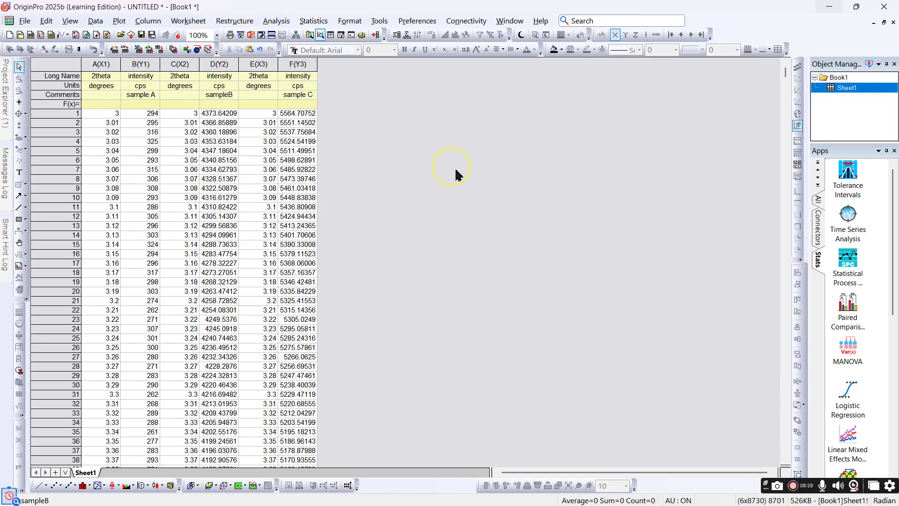
- Create a line plot with column A as X and the intensity columns B, D and F as Y
left_click(41, 487)
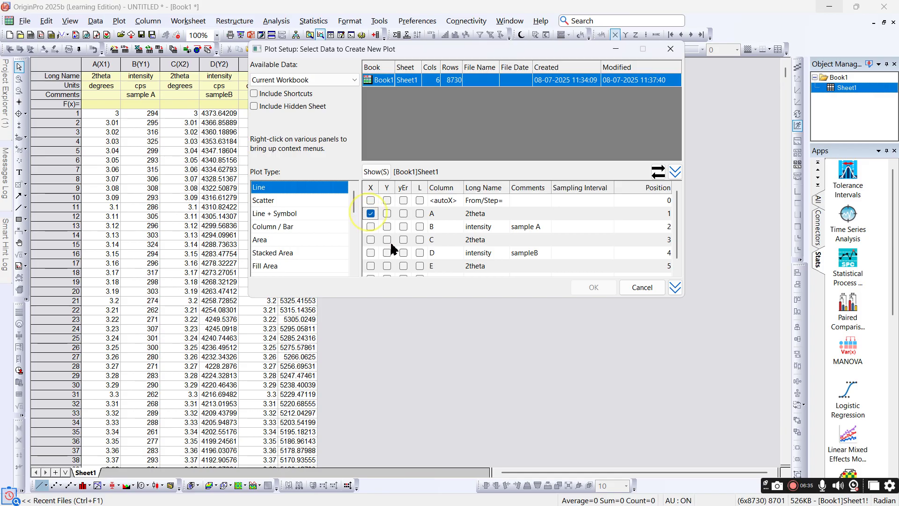
left_click(387, 227)
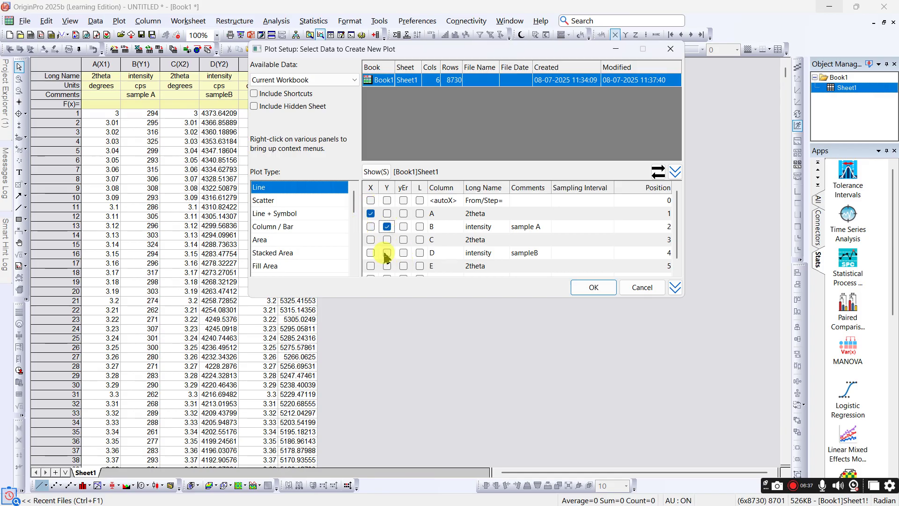
scroll(404, 271, "down", 1)
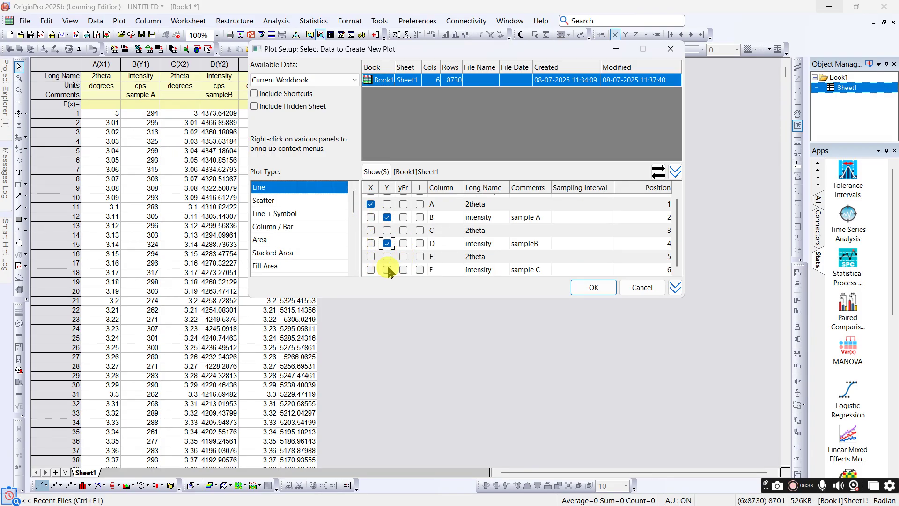
left_click(387, 270)
left_click(594, 288)
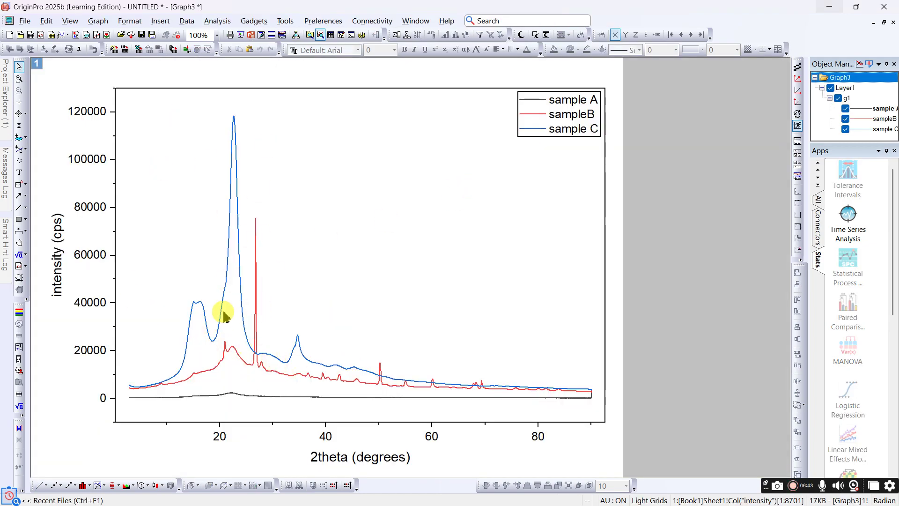
- Set the graph's vertical intensity axis to start from 0
left_click(115, 402)
left_click(119, 415)
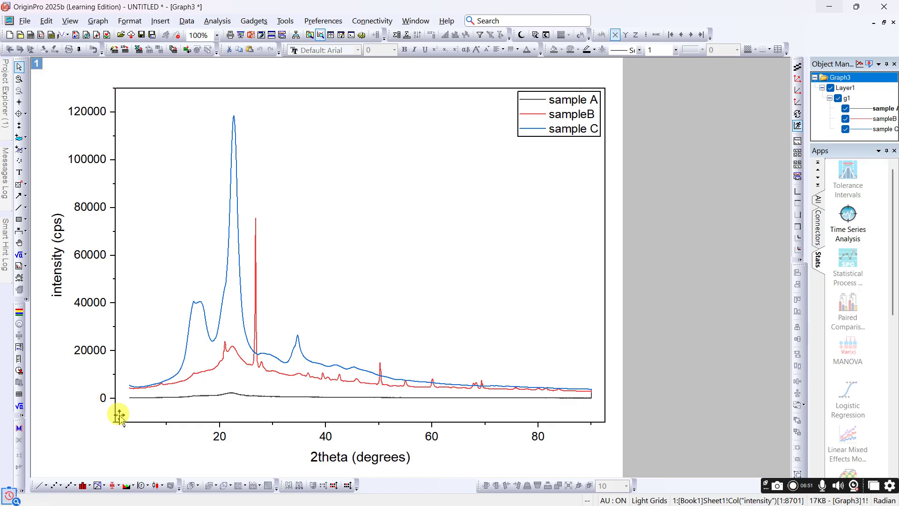
double_click(117, 411)
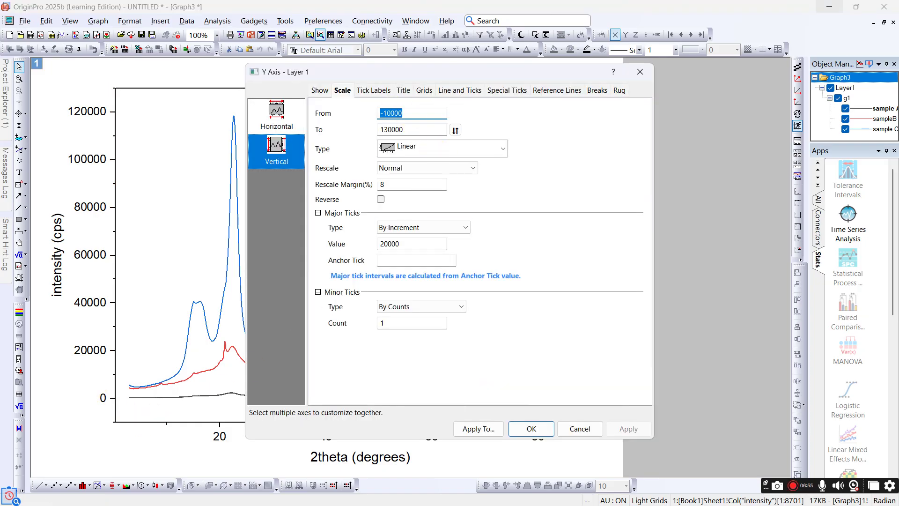
type("0")
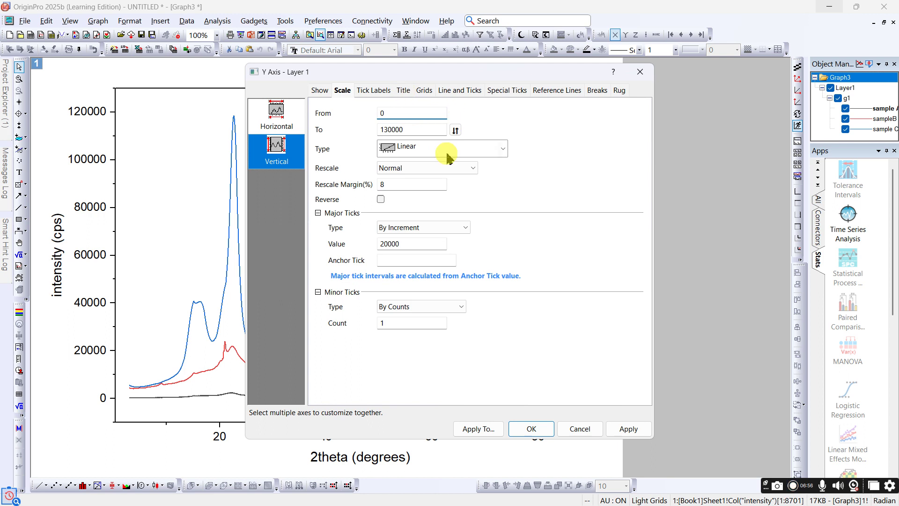
left_click(531, 429)
left_click(223, 448)
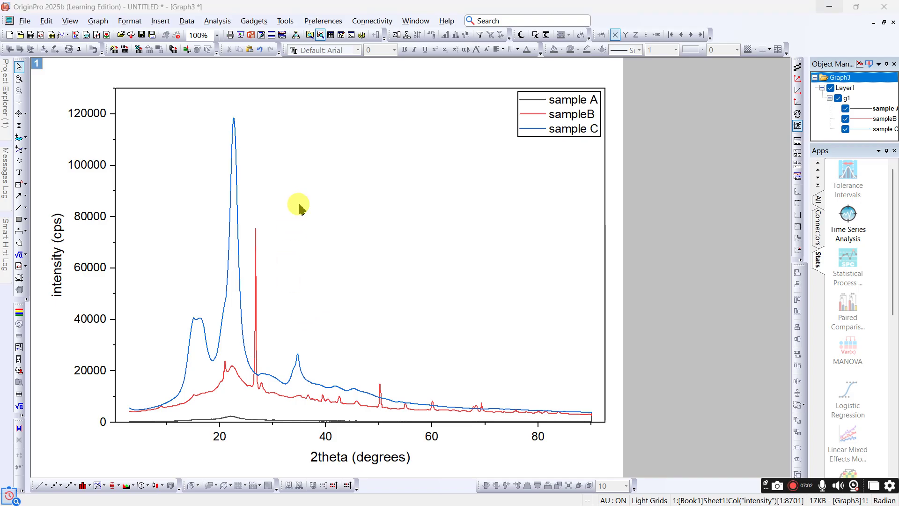
- Open the print settings for the current graph
key("ctrl+p")
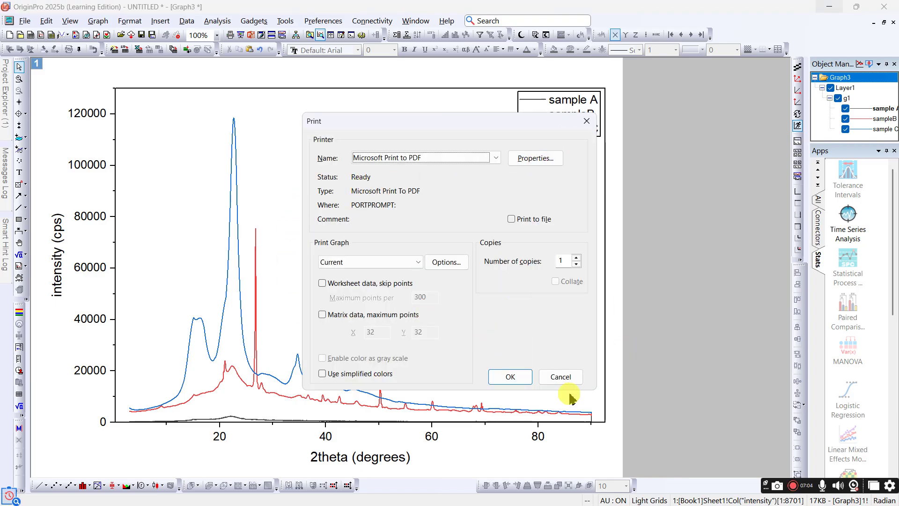